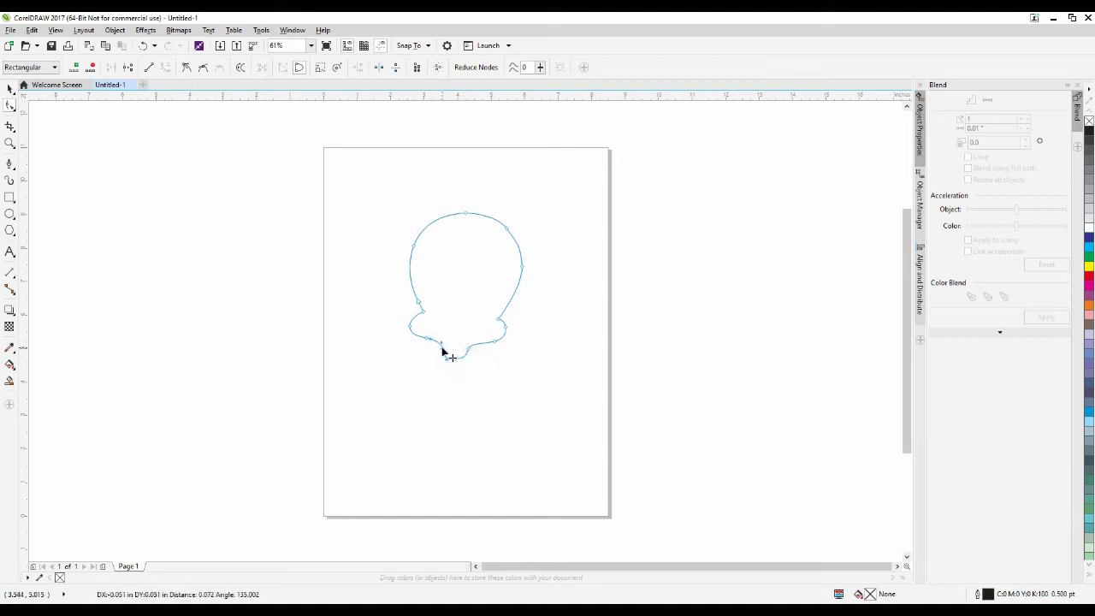
# Reshape the right cheek of the head outline by moving its curve node slightly outward
pyautogui.click(300, 358)
pyautogui.click(10, 163)
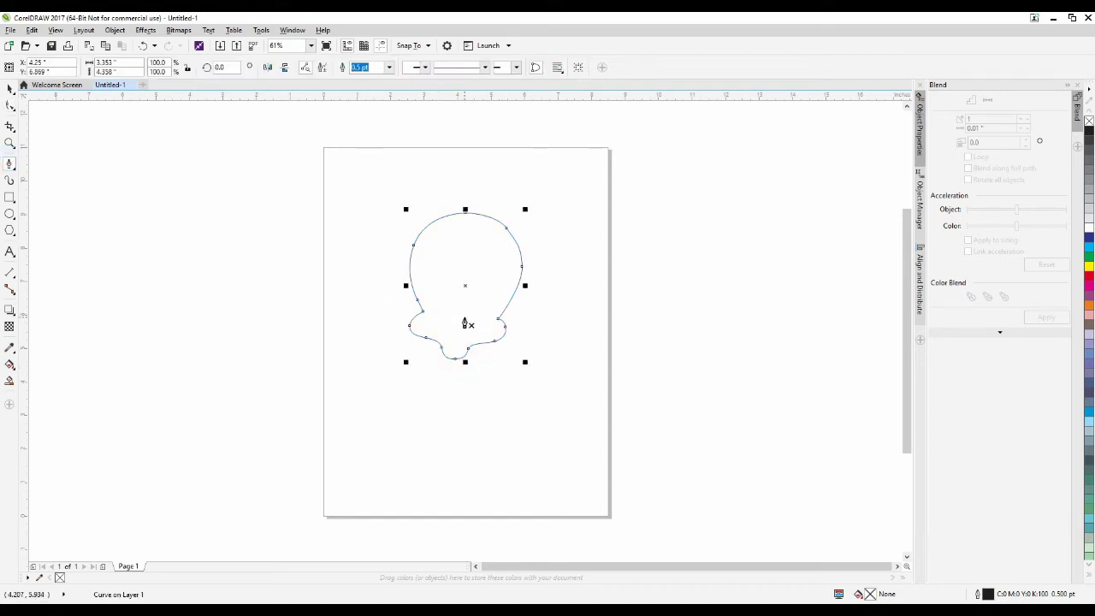
pyautogui.click(10, 104)
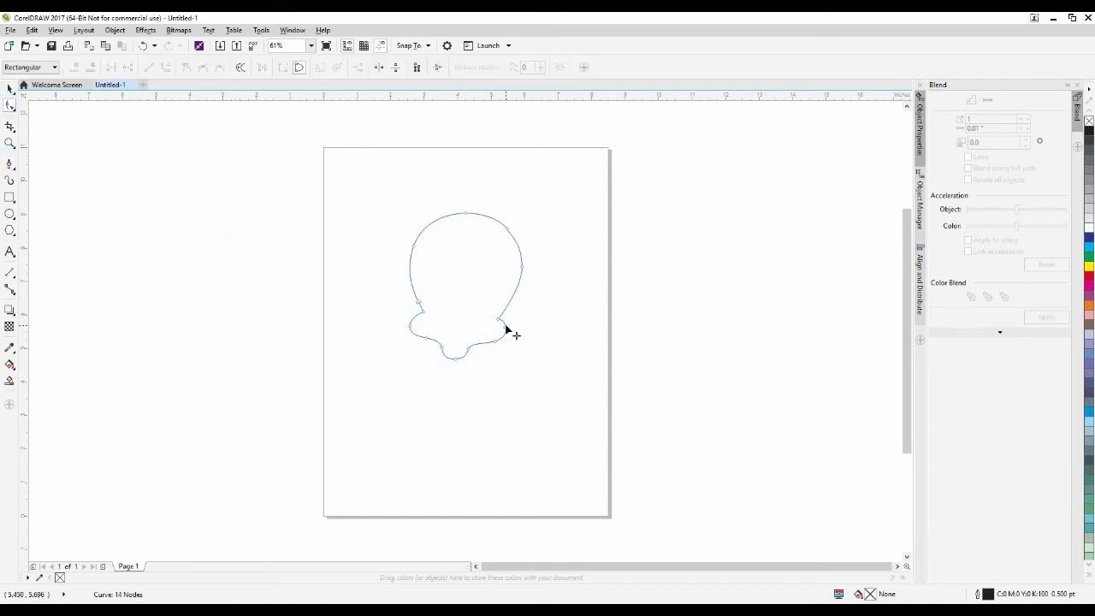
pyautogui.moveTo(508, 330); pyautogui.dragTo(513, 332)
# Draw an open, rounded nose curve about 0.84 in wide between the cheeks and refine its nodes
pyautogui.click(10, 163)
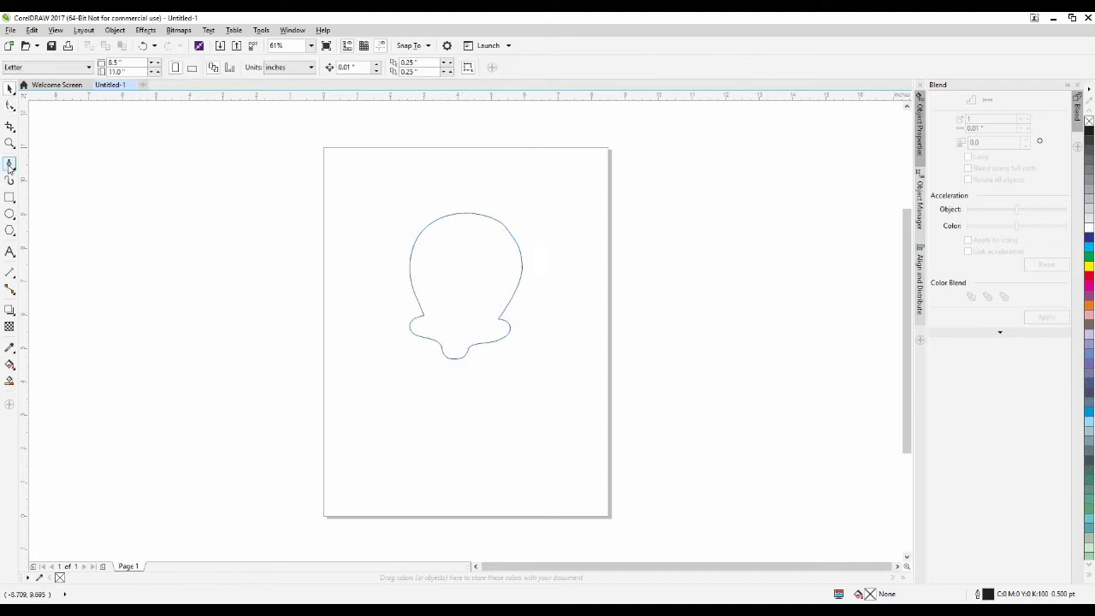
pyautogui.moveTo(440, 322)
pyautogui.mouseDown()
pyautogui.moveTo(459, 317)
pyautogui.moveTo(469, 329)
pyautogui.mouseUp()
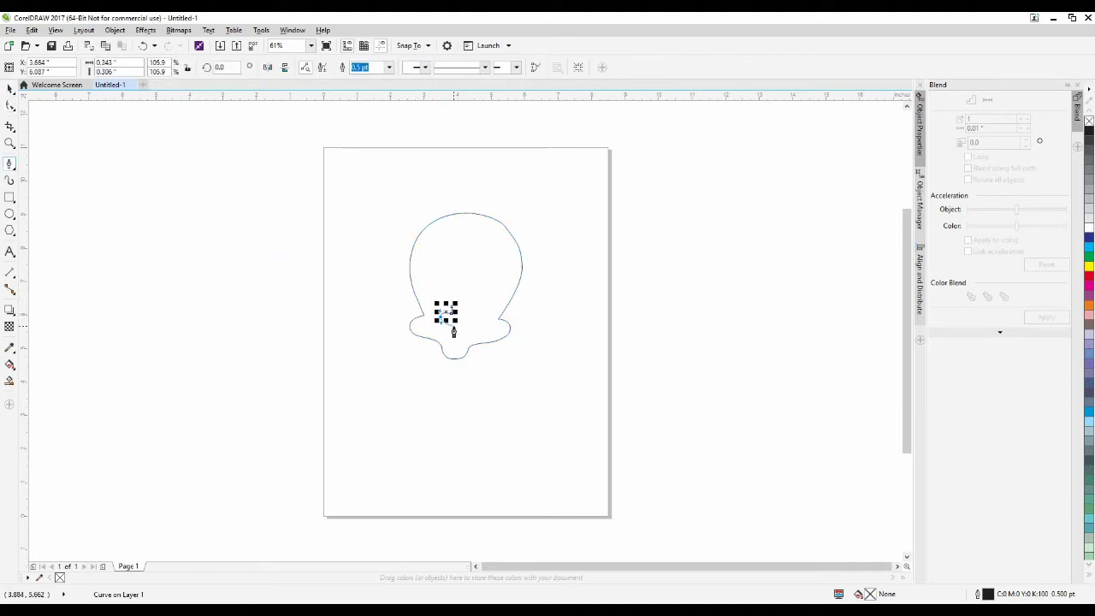
pyautogui.click(10, 105)
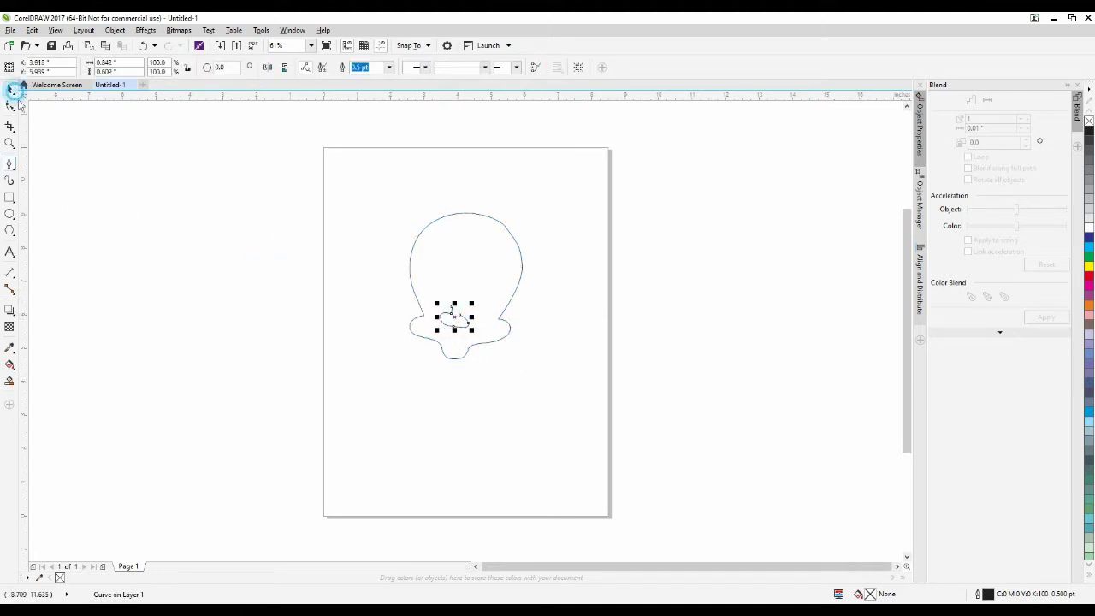
pyautogui.click(451, 322)
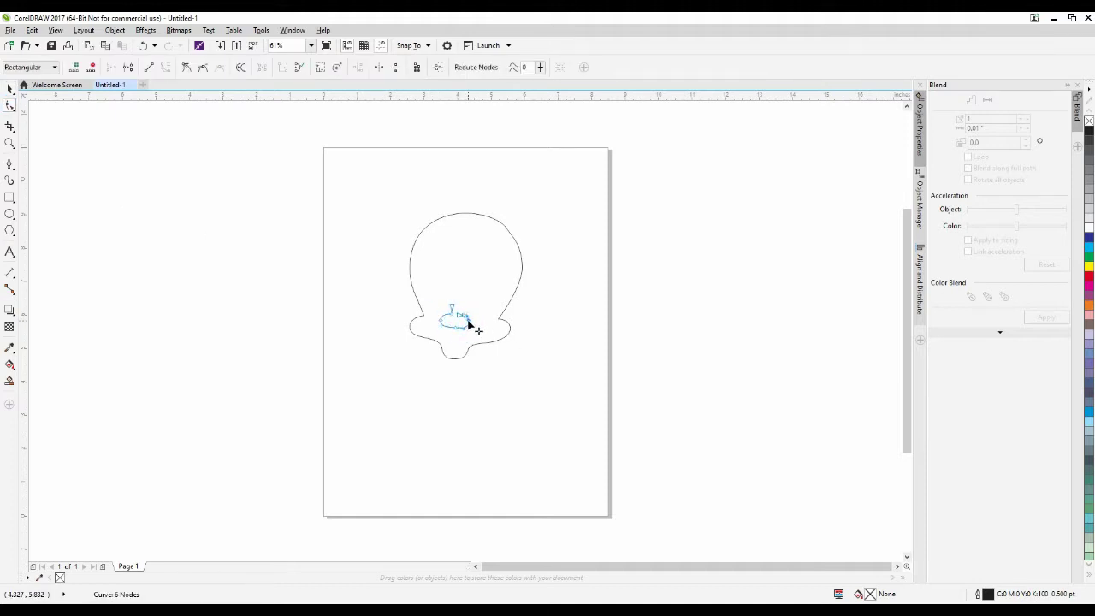
pyautogui.press('space')
pyautogui.click(200, 191)
# Draw the right eye as a tall oval with an iris about 0.8 in tall at its inner lower edge
pyautogui.click(9, 164)
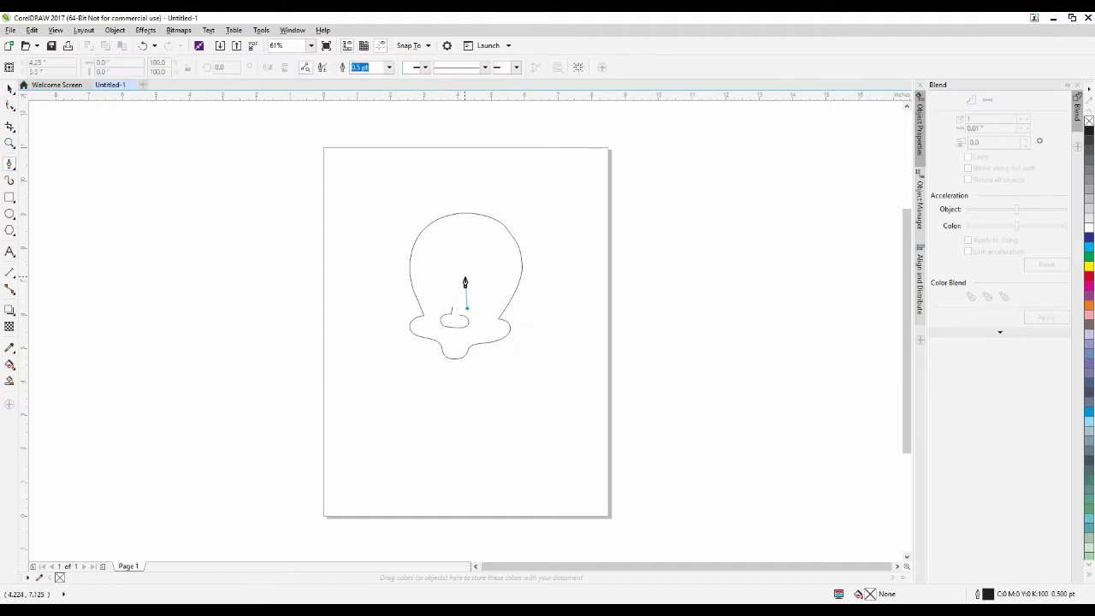
pyautogui.moveTo(466, 283)
pyautogui.mouseDown()
pyautogui.moveTo(481, 258)
pyautogui.moveTo(493, 281)
pyautogui.moveTo(491, 303)
pyautogui.moveTo(471, 320)
pyautogui.moveTo(481, 316)
pyautogui.moveTo(467, 281)
pyautogui.moveTo(469, 311)
pyautogui.mouseUp()
pyautogui.press('Escape')
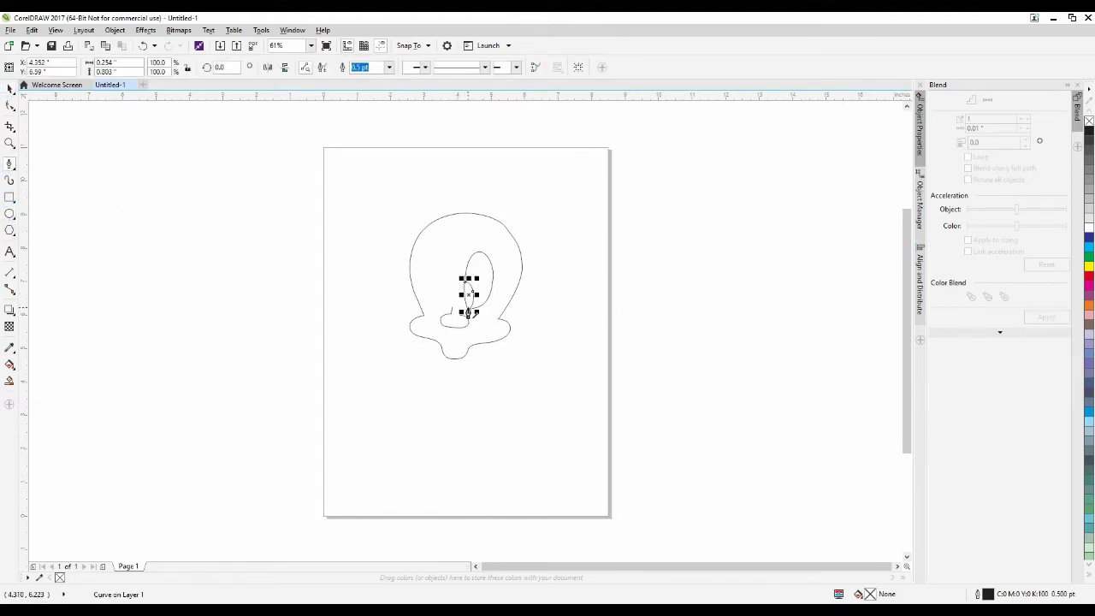
pyautogui.press('Escape')
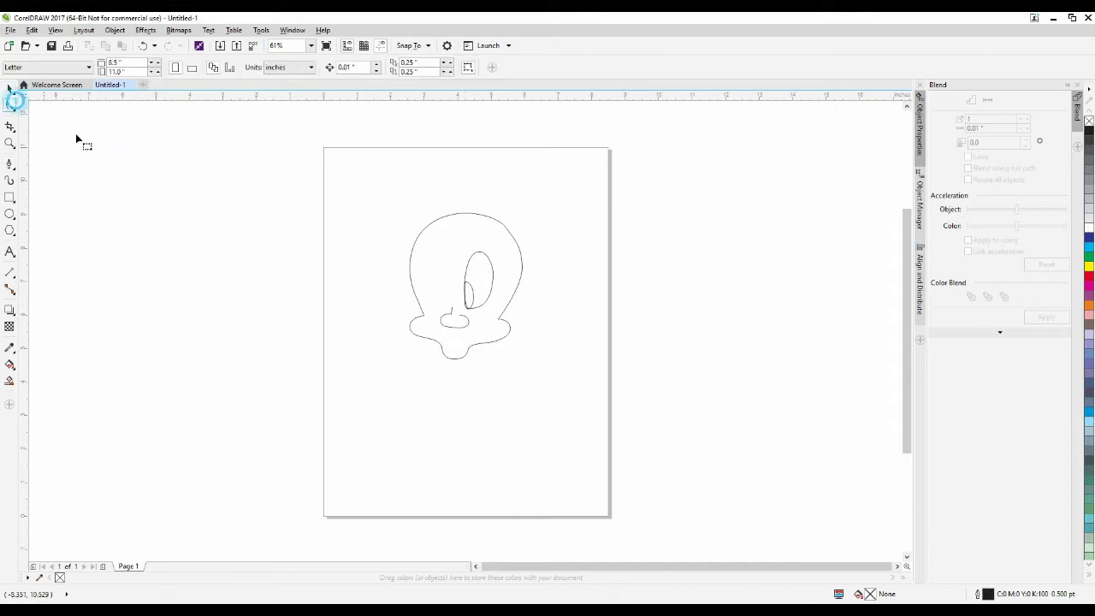
pyautogui.click(11, 105)
pyautogui.click(489, 300)
pyautogui.press('Escape')
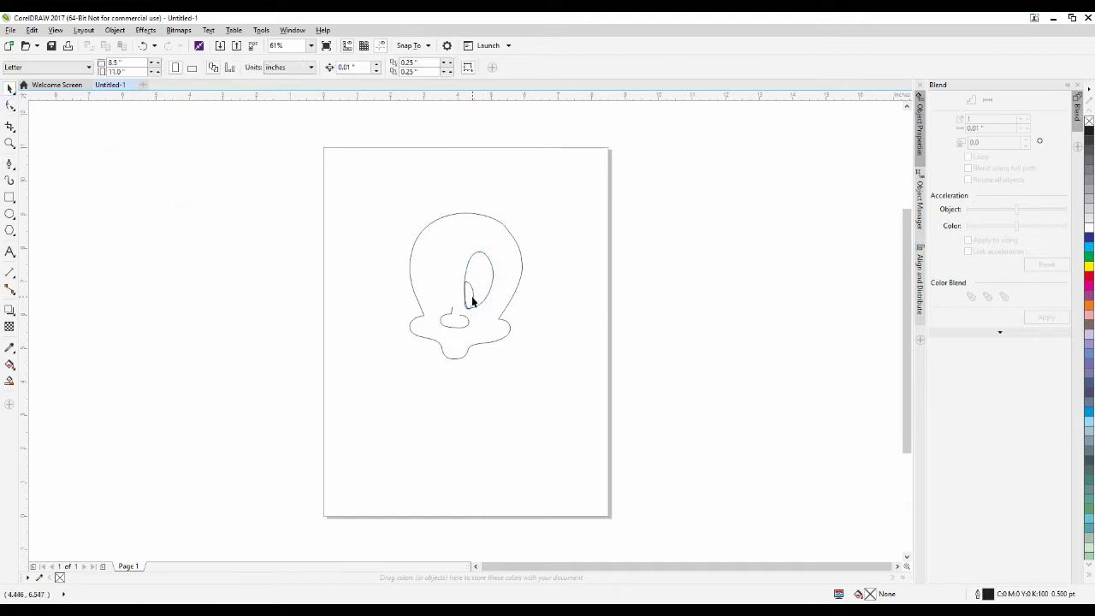
# Add a small ellipse as the pupil inside the right eye's iris
pyautogui.press('F7')
pyautogui.press('space')
pyautogui.click(180, 190)
pyautogui.click(469, 295)
# Draw the left eye outline about 0.75 by 1.71 in and reshape its lower outer curve
pyautogui.press('F5')
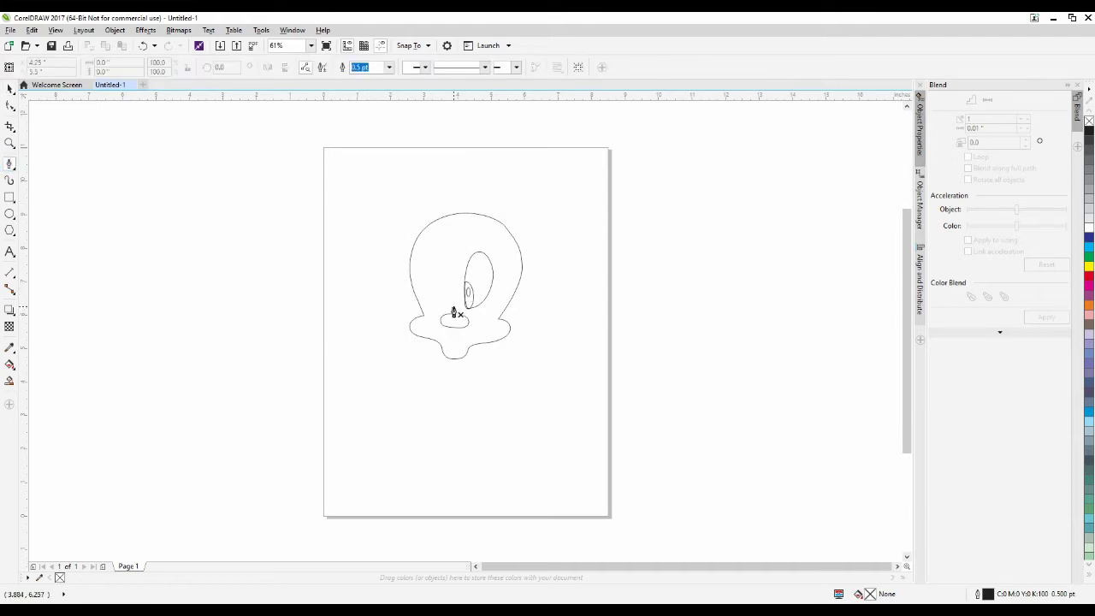
pyautogui.click(446, 248)
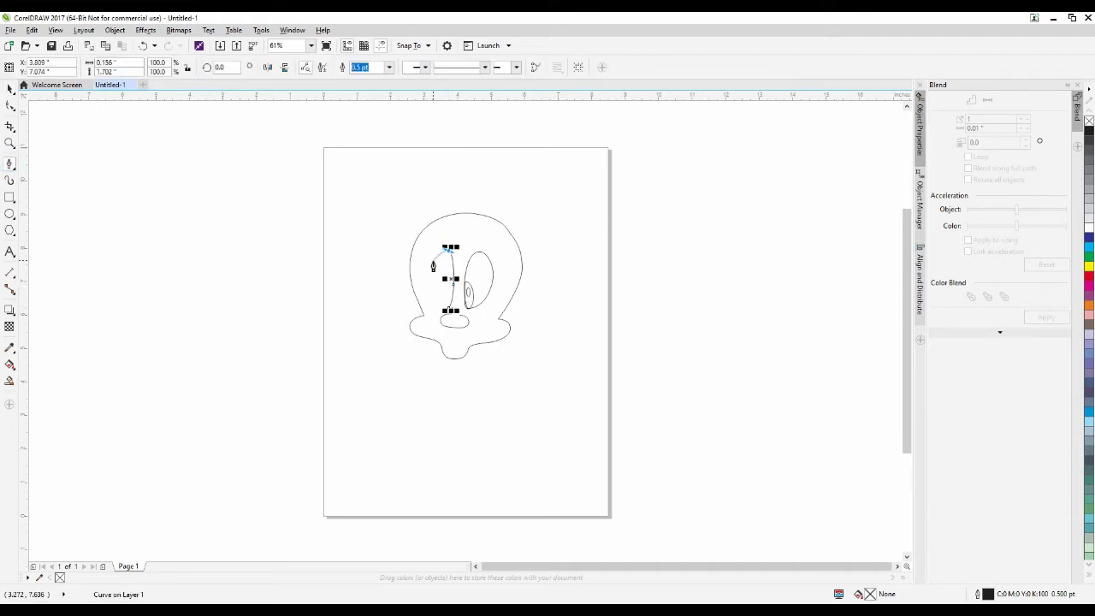
pyautogui.moveTo(432, 295); pyautogui.dragTo(436, 310)
pyautogui.click(151, 162)
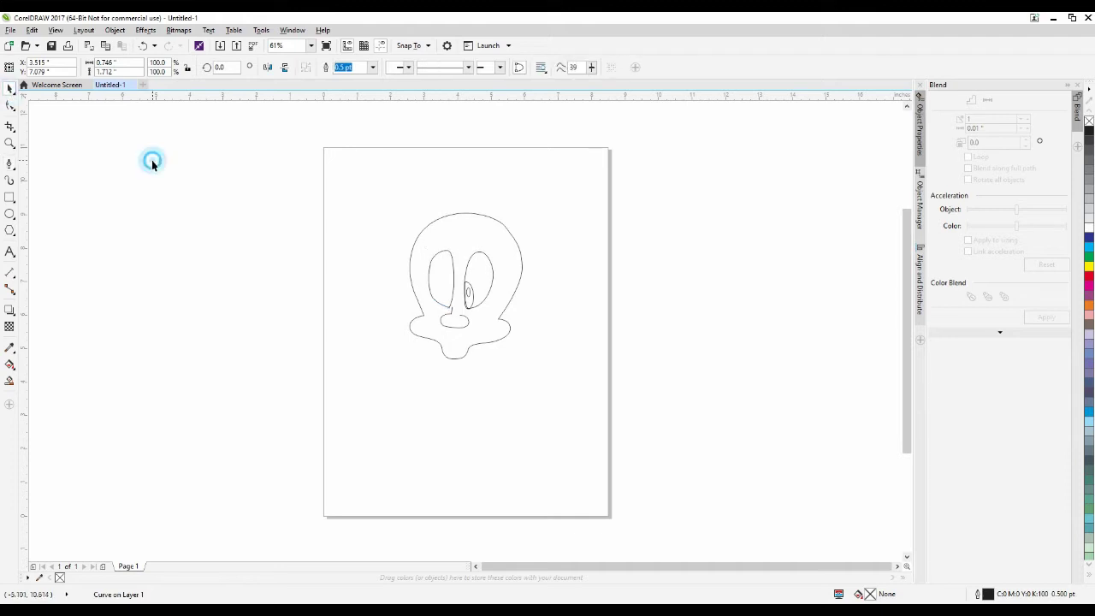
pyautogui.scroll(3, 462, 282)
pyautogui.press('F10')
pyautogui.click(418, 318)
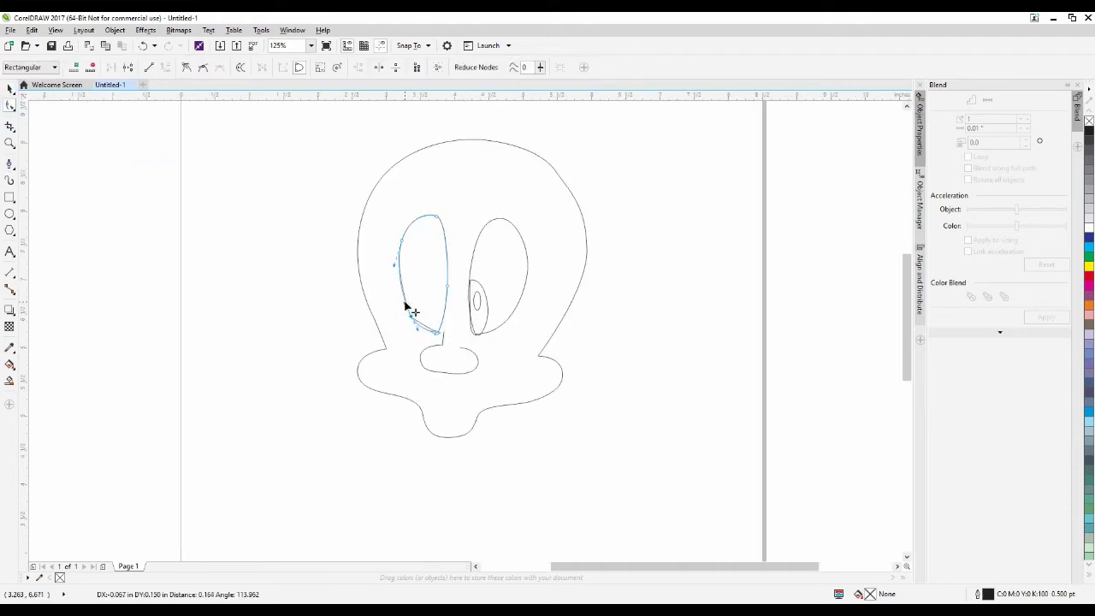
pyautogui.click(154, 174)
# Draw the left eye's iris about 0.25 by 0.77 in against its inner edge and add a small elliptical pupil
pyautogui.press('F5')
pyautogui.click(446, 283)
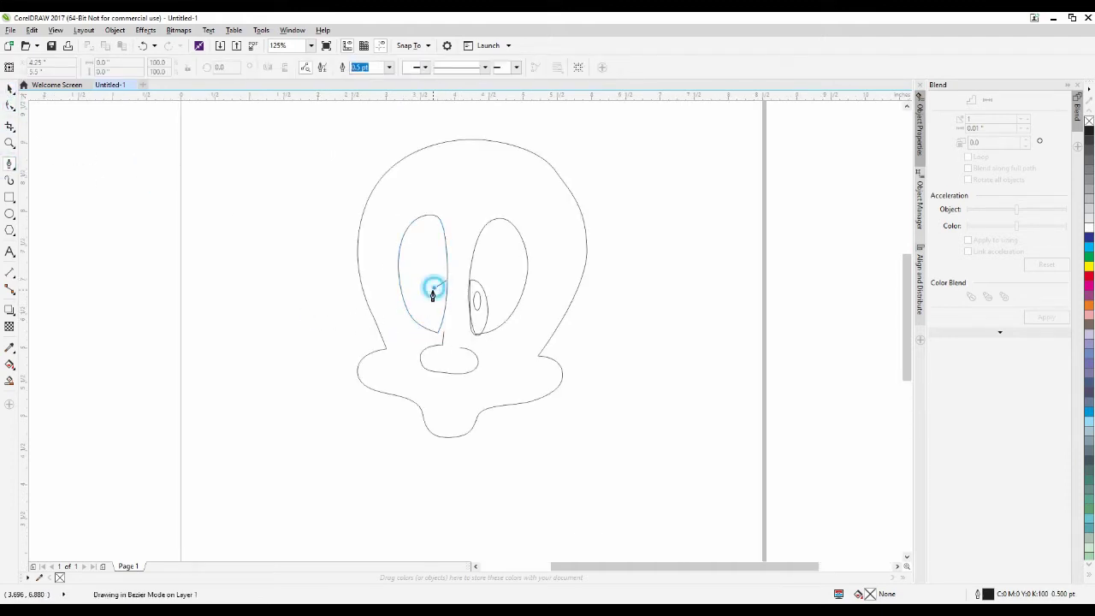
pyautogui.moveTo(435, 332); pyautogui.dragTo(435, 336)
pyautogui.press('F7')
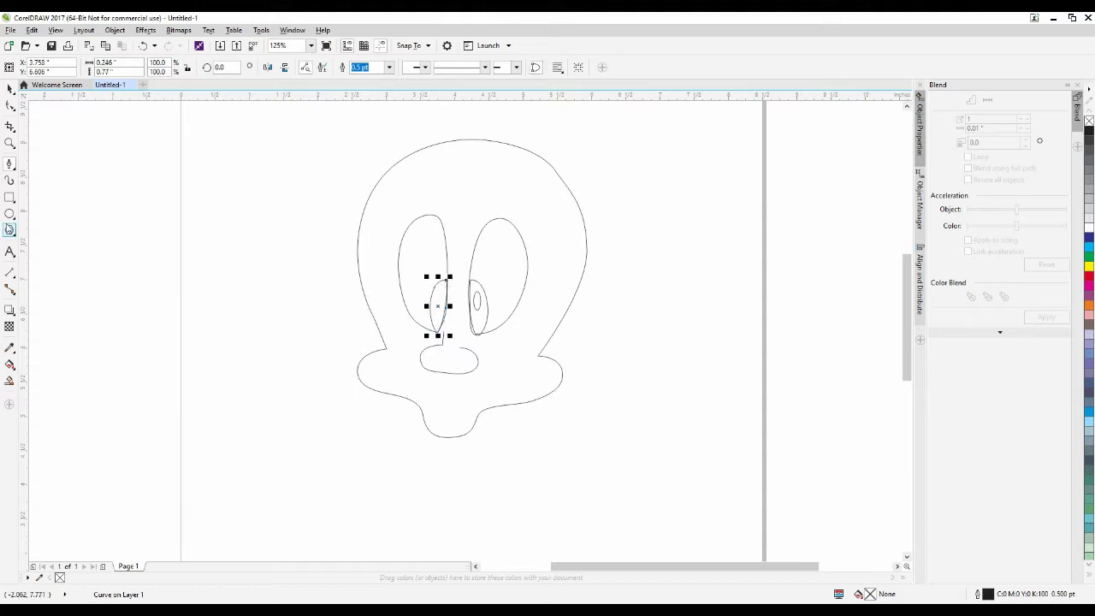
pyautogui.moveTo(434, 289); pyautogui.dragTo(445, 310)
pyautogui.press('Escape')
pyautogui.press('space')
# Draw two closed, curved eyebrows above the eyes, each about 0.7 in wide and 0.4 in tall
pyautogui.click(7, 164)
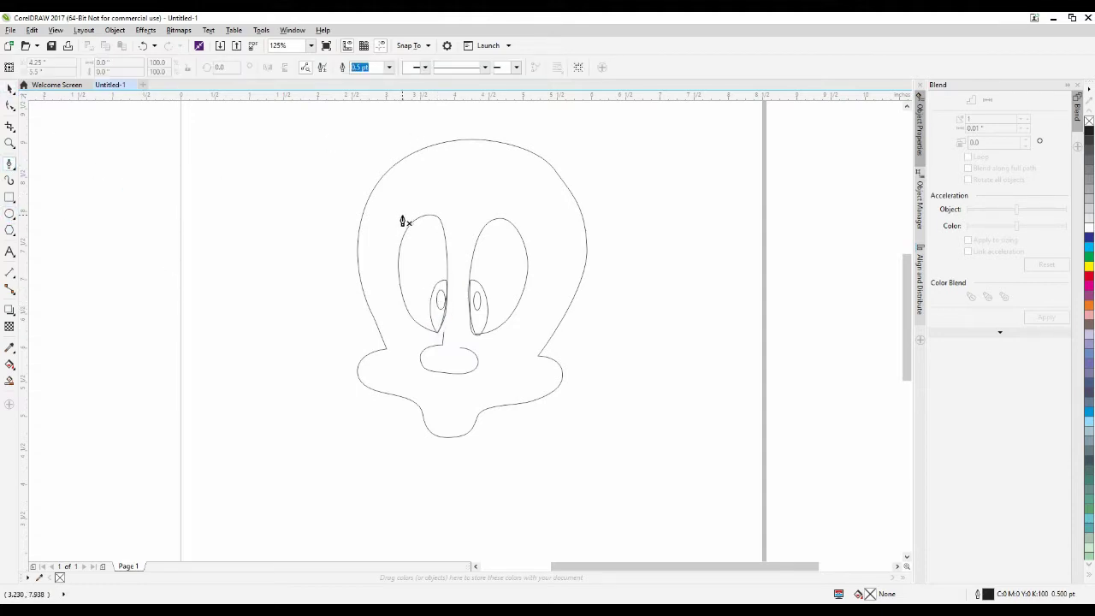
pyautogui.moveTo(403, 220); pyautogui.dragTo(441, 185)
pyautogui.click(402, 219)
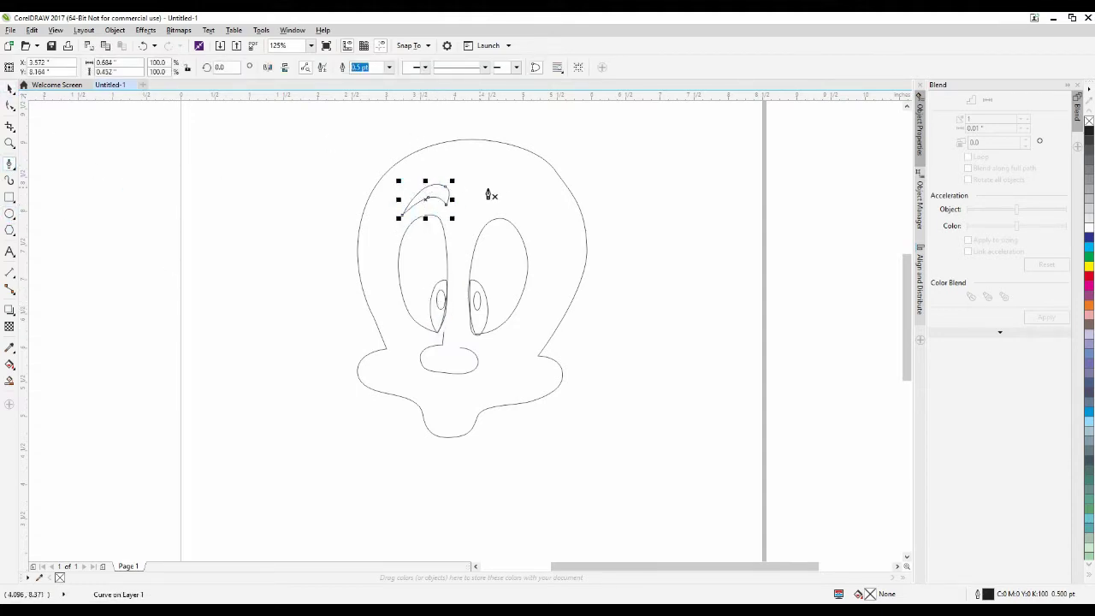
pyautogui.click(484, 202)
pyautogui.moveTo(517, 220); pyautogui.dragTo(528, 234)
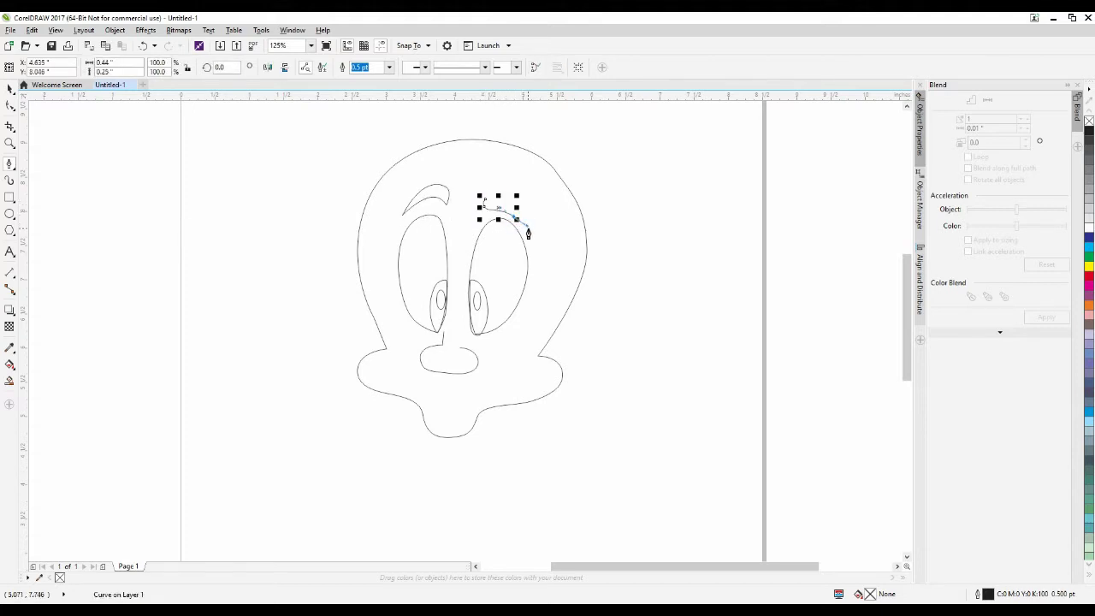
pyautogui.click(484, 200)
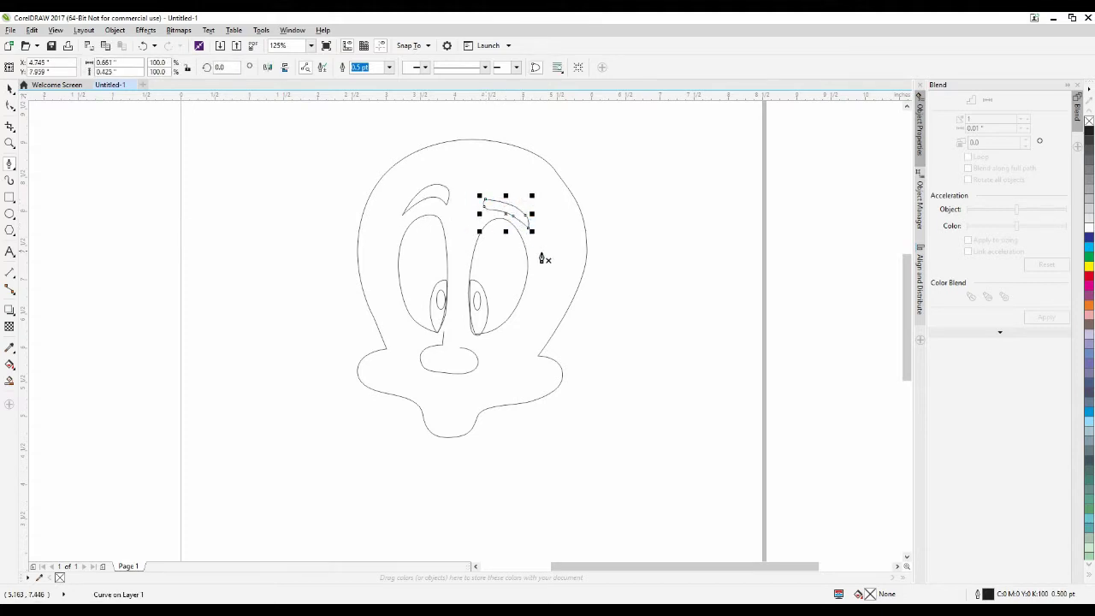
# Draw an upright oval mouth about 0.5 by 0.7 in below the nose
pyautogui.click(467, 392)
pyautogui.moveTo(437, 380); pyautogui.dragTo(449, 432)
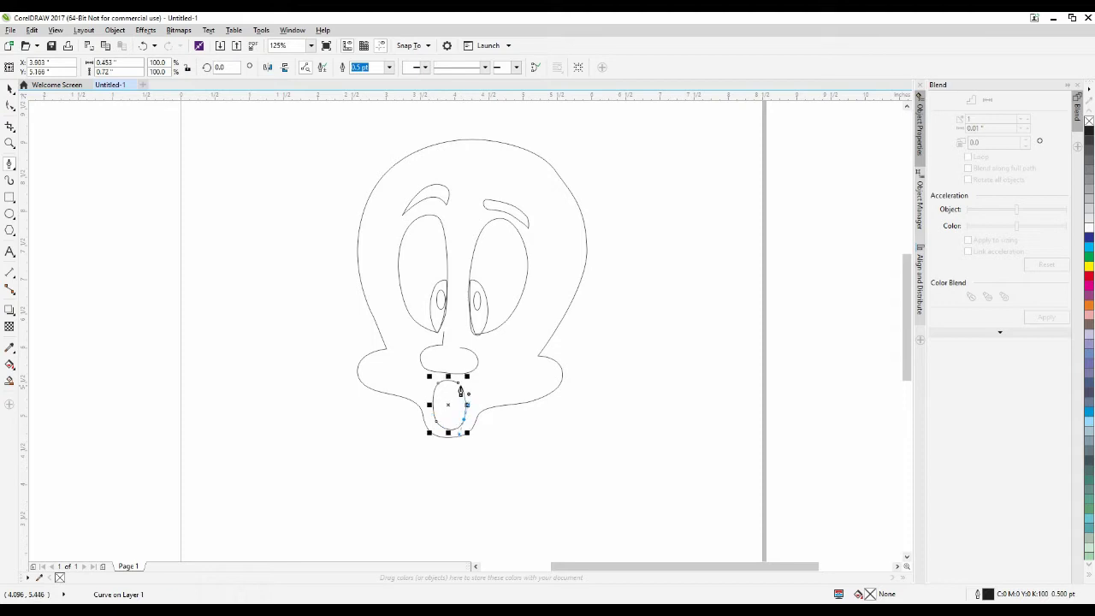
pyautogui.click(468, 393)
pyautogui.press('space')
pyautogui.click(290, 235)
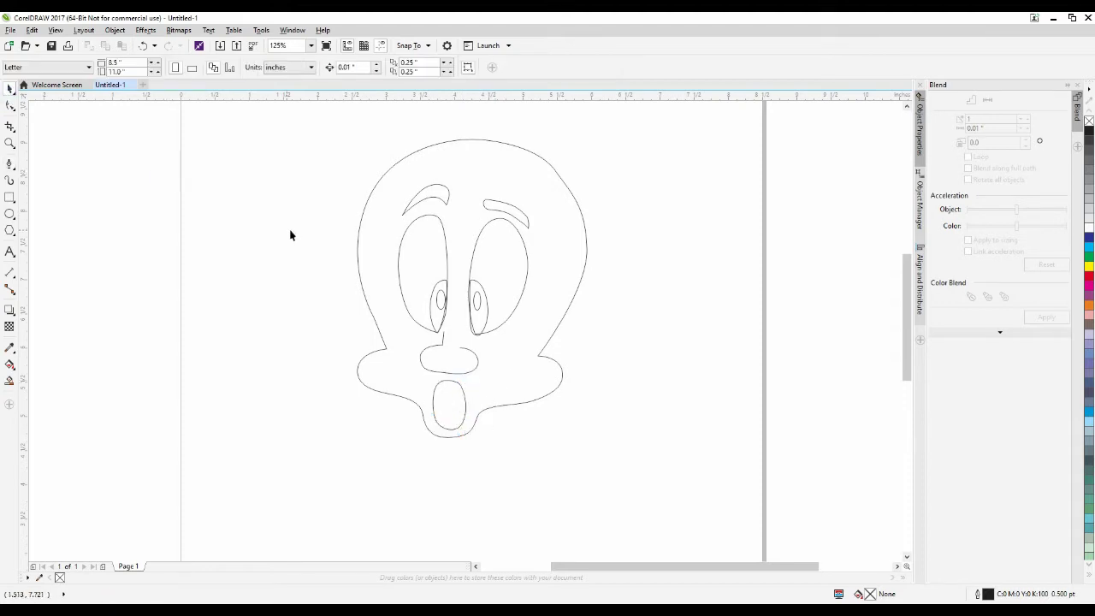
# Draw a thin, tapered cheek line about 0.39 by 0.53 in sloping down from the nose's right end
pyautogui.scroll(3, 910, 314)
pyautogui.click(10, 163)
pyautogui.click(473, 442)
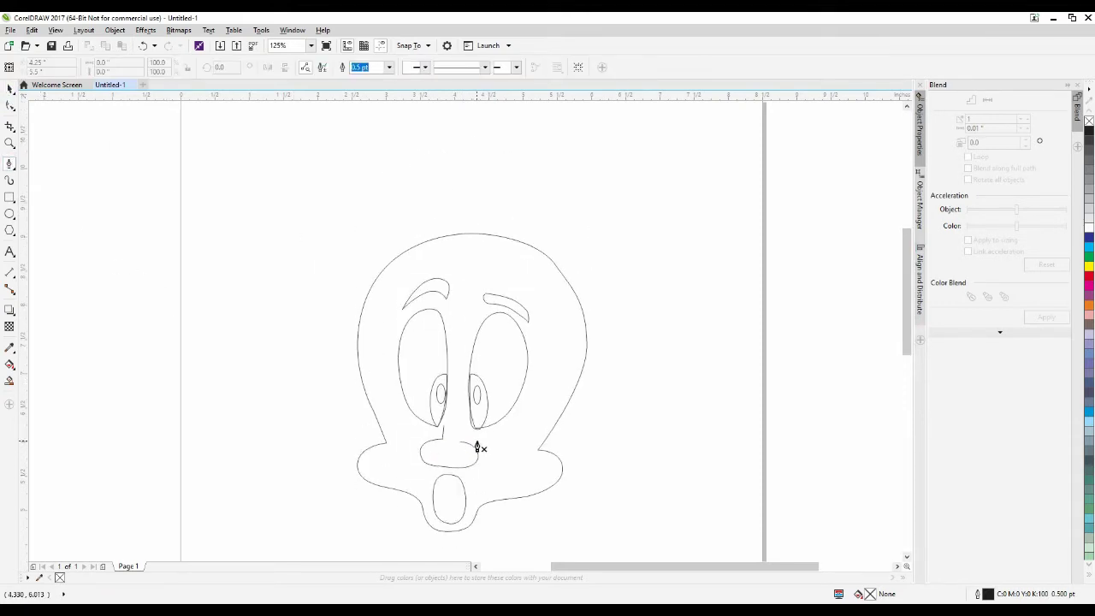
pyautogui.click(498, 471)
pyautogui.moveTo(502, 485); pyautogui.dragTo(477, 443)
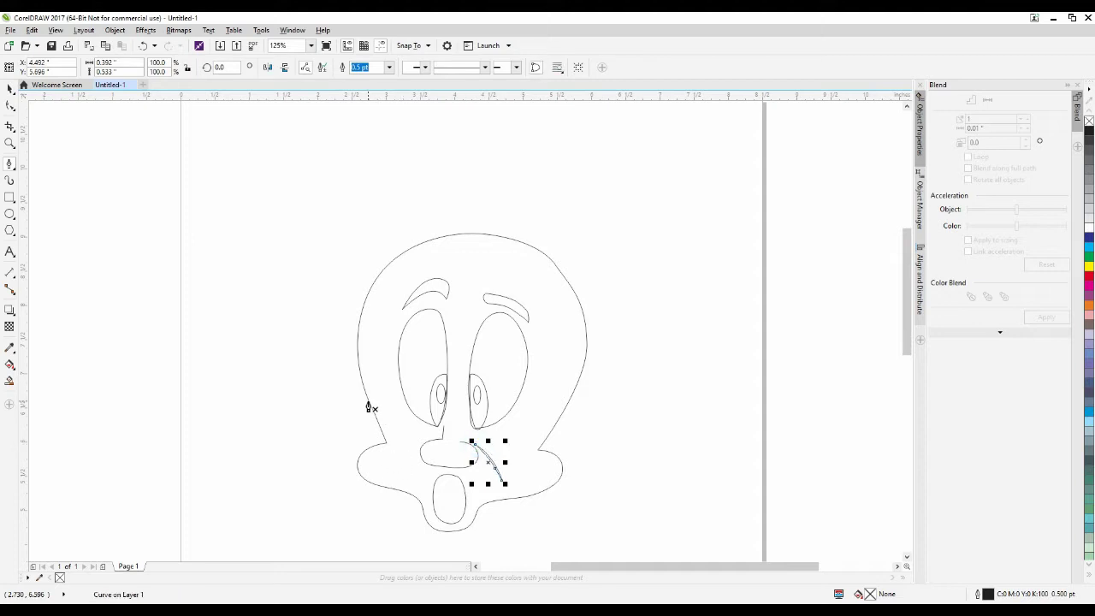
# Draw the left ear about 0.81 by 0.95 in at the side of the head and send it behind the head
pyautogui.moveTo(367, 407); pyautogui.dragTo(340, 399)
pyautogui.moveTo(364, 441); pyautogui.dragTo(364, 455)
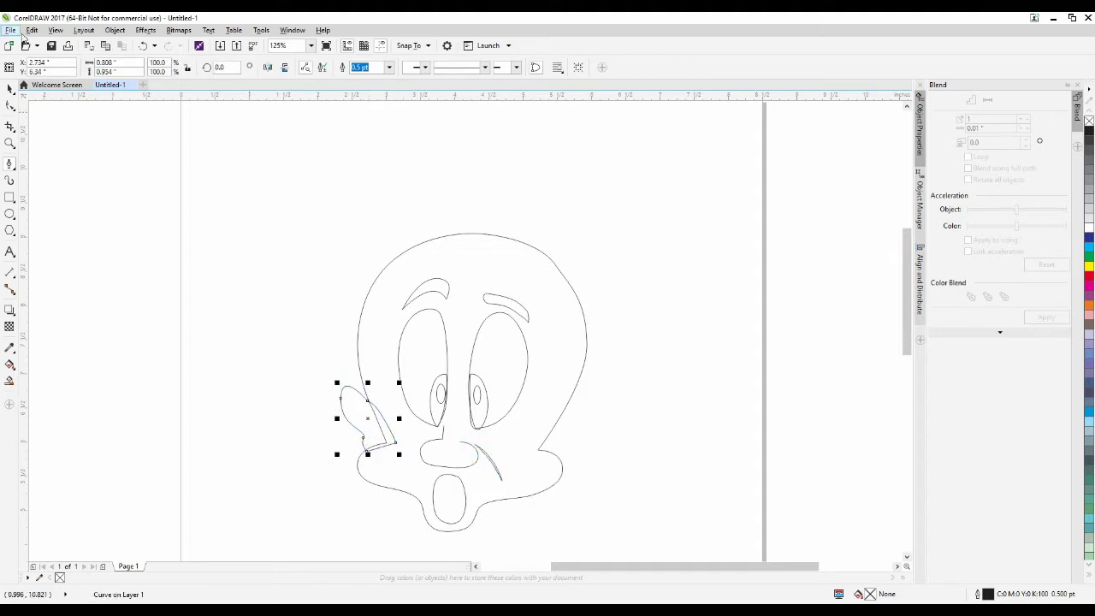
pyautogui.click(114, 30)
pyautogui.moveTo(128, 171)
pyautogui.click(308, 186)
# Draw the right ear as a closed curve at the side of the head and place it behind the head
pyautogui.moveTo(565, 412); pyautogui.dragTo(582, 399)
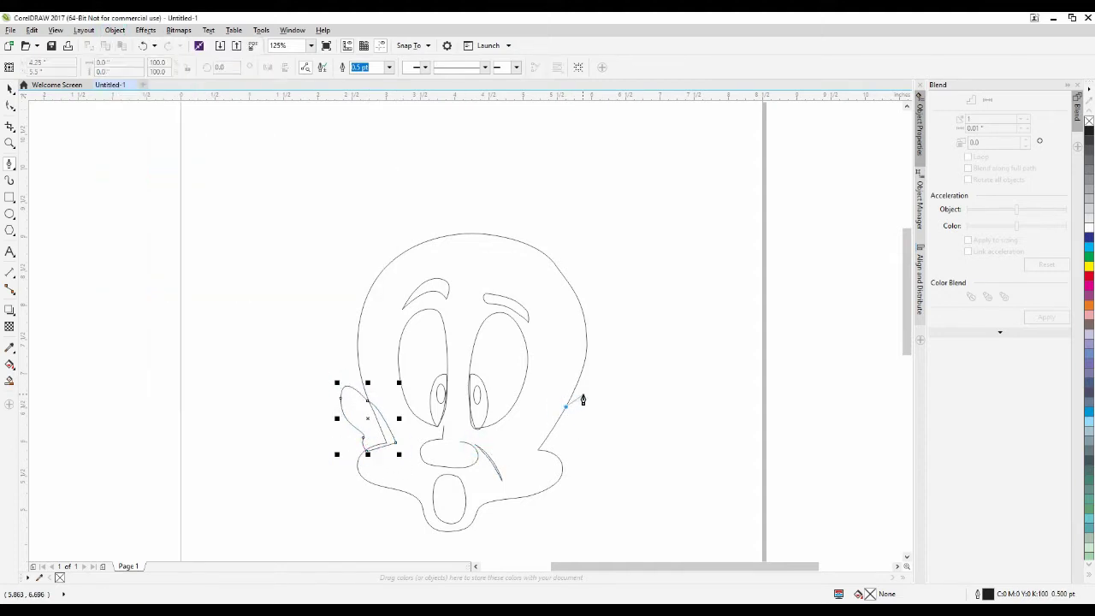
pyautogui.click(579, 428)
pyautogui.click(538, 457)
pyautogui.click(565, 411)
pyautogui.click(115, 30)
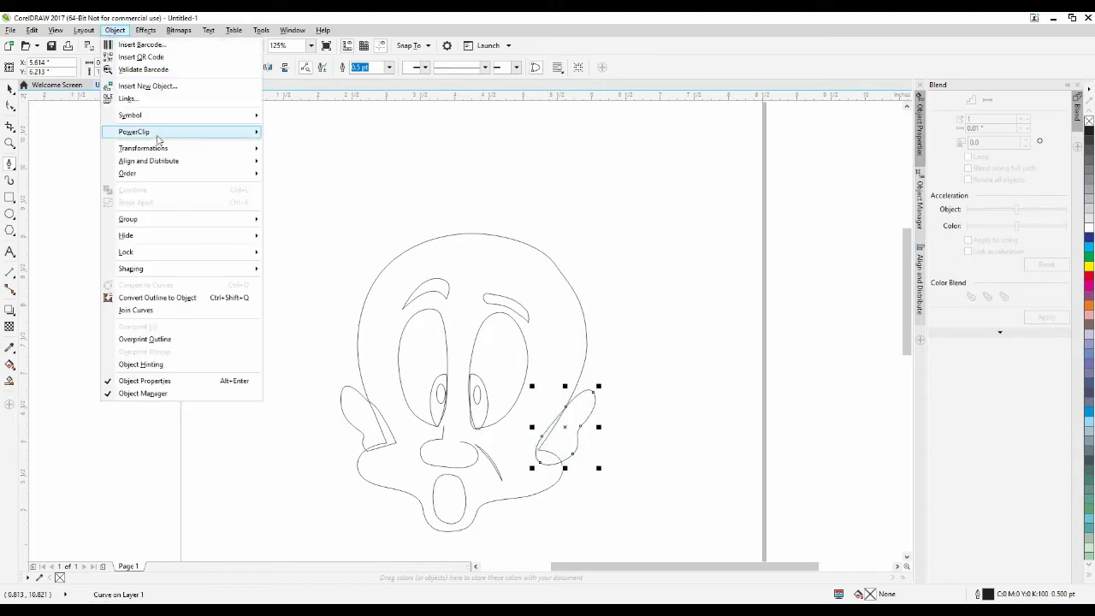
pyautogui.moveTo(128, 171)
pyautogui.click(303, 242)
# Save the drawing as playBall.cdr
pyautogui.click(11, 30)
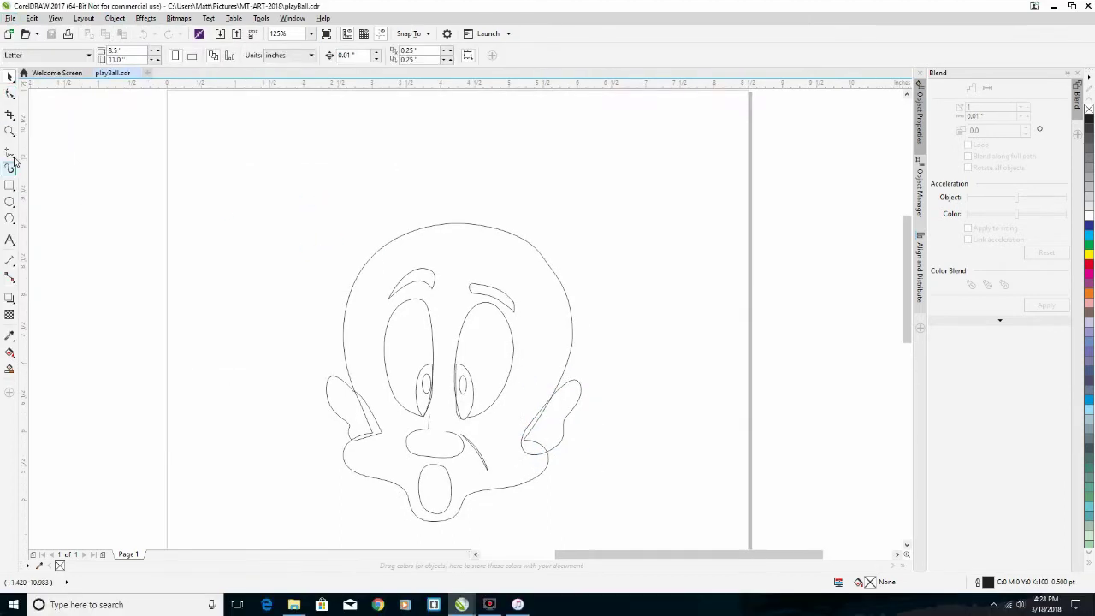
# Draw the cap's bill about 2.74 by 1.81 in over the head's upper left, following the head outline
pyautogui.click(9, 151)
pyautogui.click(48, 177)
pyautogui.click(505, 231)
pyautogui.moveTo(422, 175); pyautogui.dragTo(387, 177)
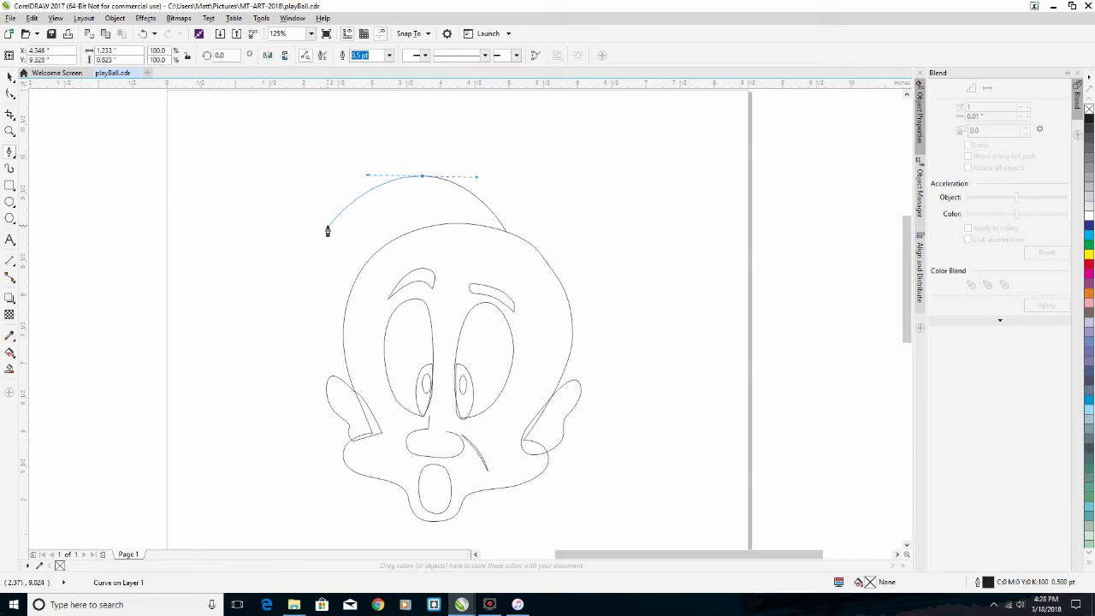
pyautogui.moveTo(319, 238); pyautogui.dragTo(316, 258)
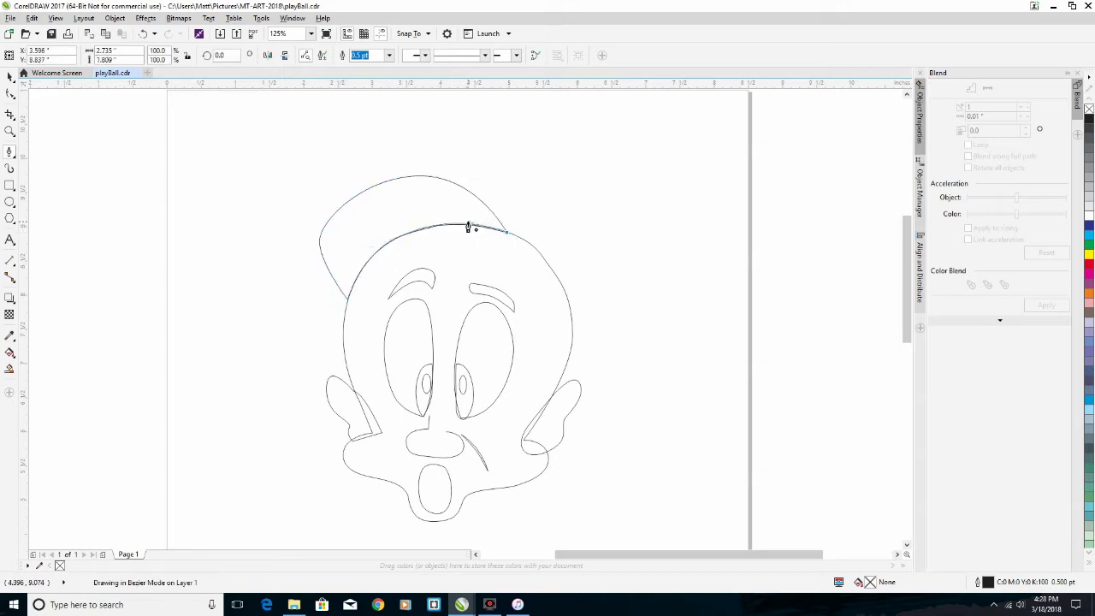
# Draw a closed cap edge about 0.93 by 1 in from the bill's right end to the head's right side
pyautogui.moveTo(521, 277); pyautogui.dragTo(532, 299)
pyautogui.click(568, 308)
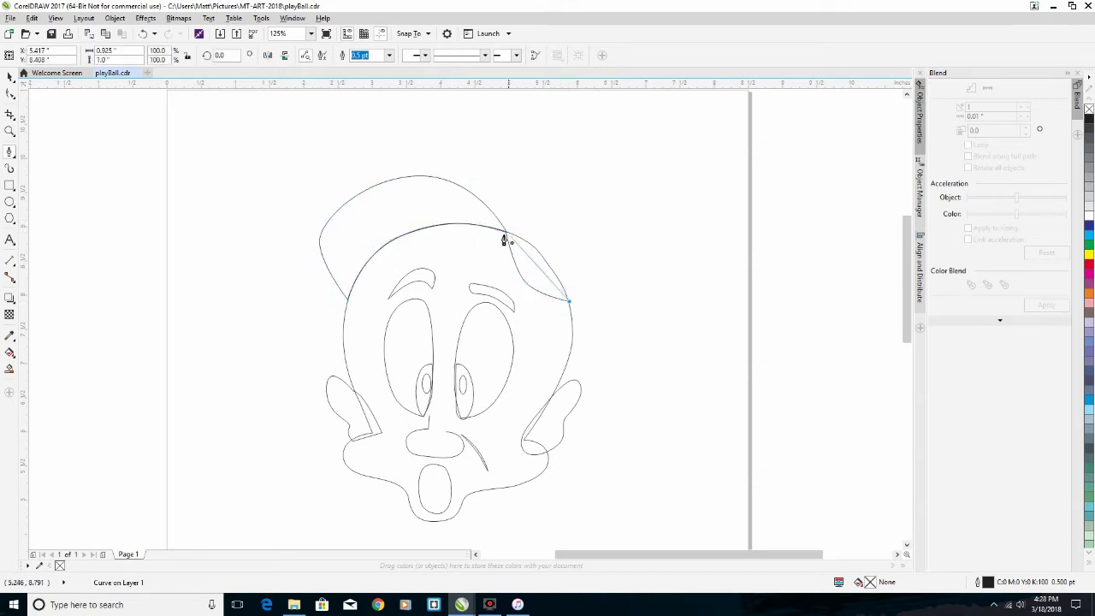
pyautogui.moveTo(505, 240); pyautogui.dragTo(526, 245)
# Draw the rounded crown of the cap about 2.82 by 2.05 in above the head and send it to the back
pyautogui.moveTo(385, 248); pyautogui.dragTo(413, 171)
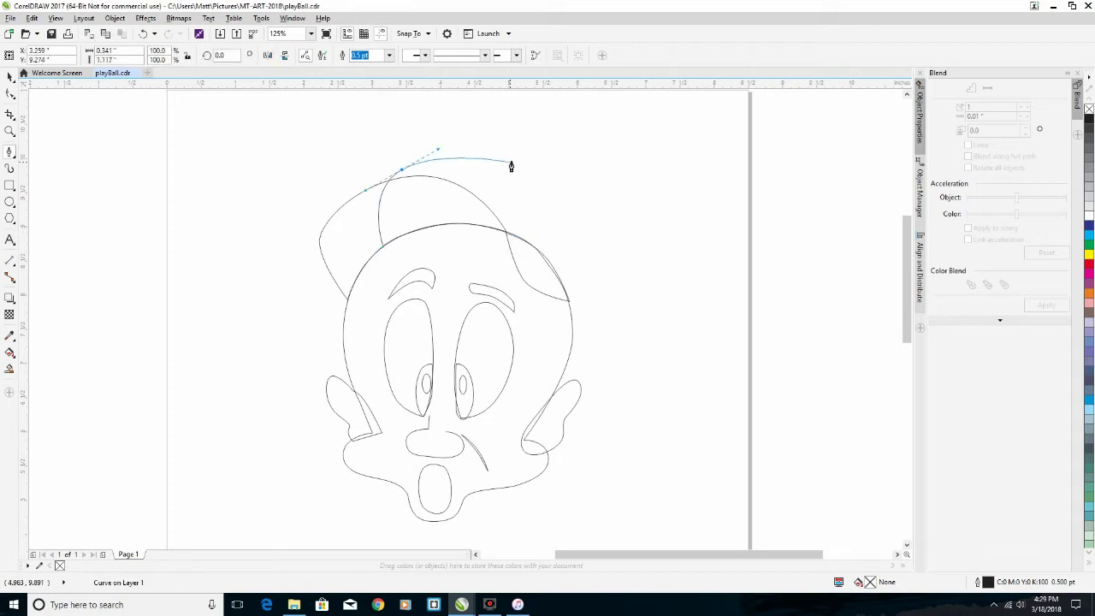
pyautogui.click(565, 298)
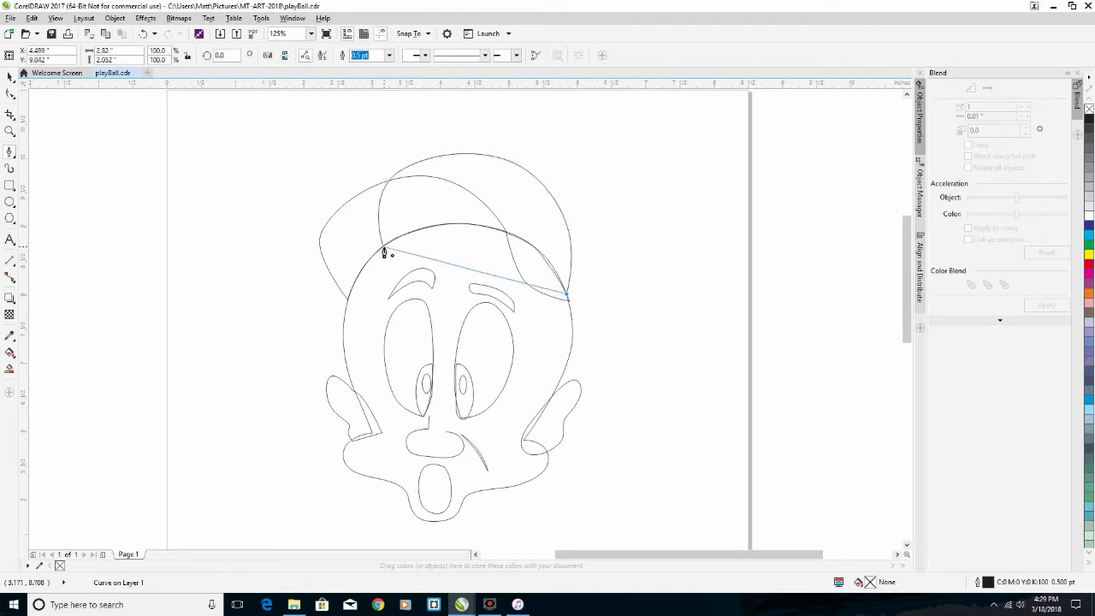
pyautogui.click(115, 18)
pyautogui.click(293, 174)
# Select all the objects and give them a uniform white fill
pyautogui.hotkey('ctrl', 'a')
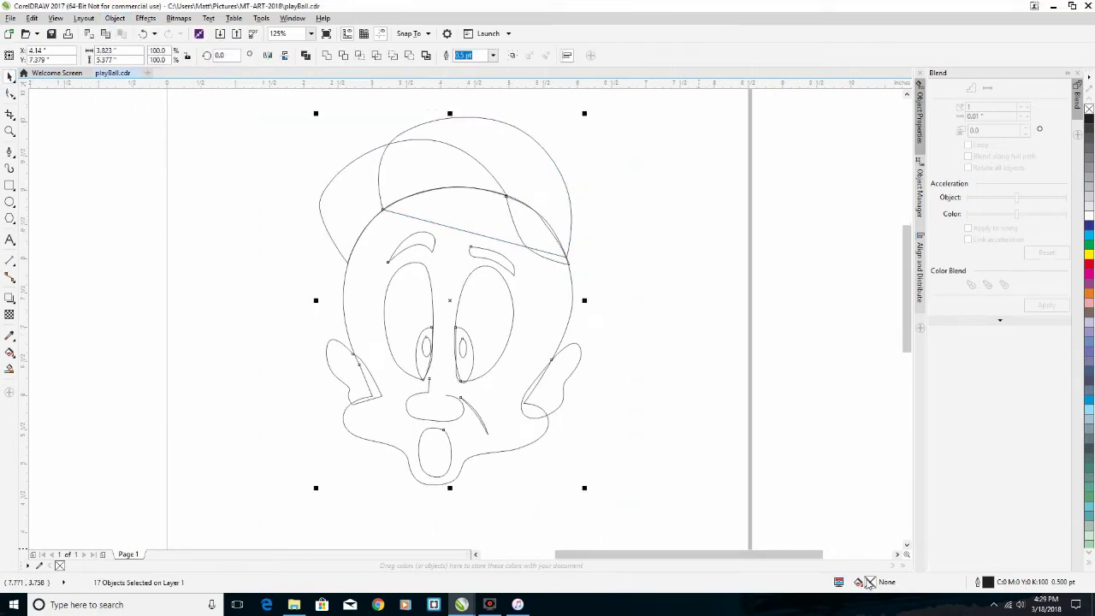
pyautogui.doubleClick(870, 582)
pyautogui.click(368, 214)
pyautogui.click(728, 405)
pyautogui.click(667, 316)
pyautogui.scroll(-2, 634, 254)
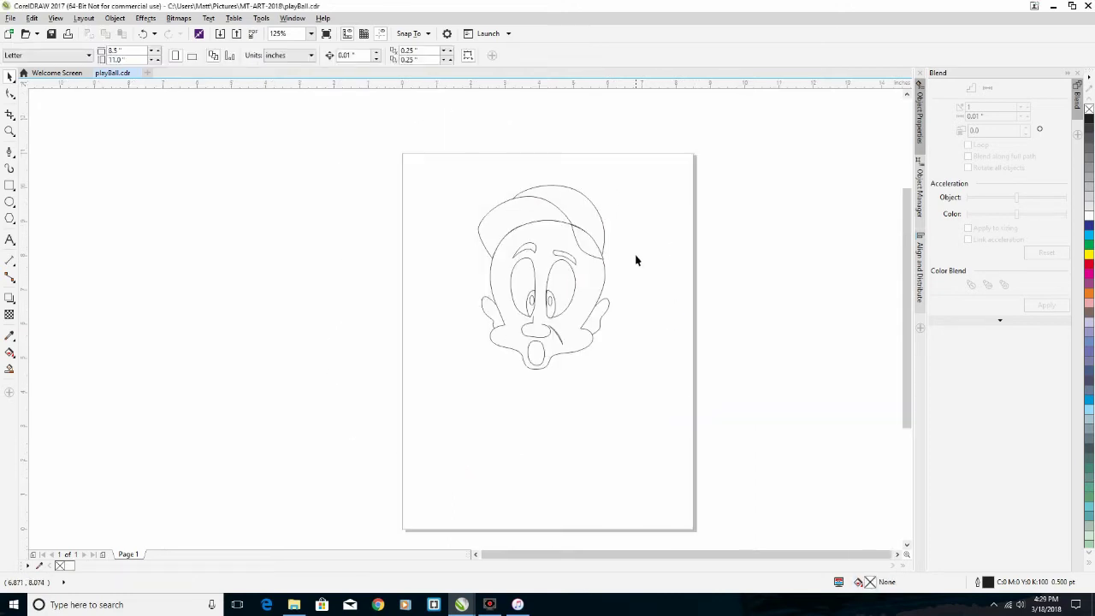
# Scale the whole head drawing down and place it near the top centre of the page
pyautogui.hotkey('alt', 'f')
pyautogui.press('Escape')
pyautogui.moveTo(445, 177)
pyautogui.mouseDown()
pyautogui.moveTo(613, 374)
pyautogui.moveTo(569, 342)
pyautogui.moveTo(567, 300)
pyautogui.mouseUp()
pyautogui.click(524, 376)
# Draw a closed short-sleeved T-shirt outline about 2.82 by 3.49 in below the head, with a curved neckline
pyautogui.press('F5')
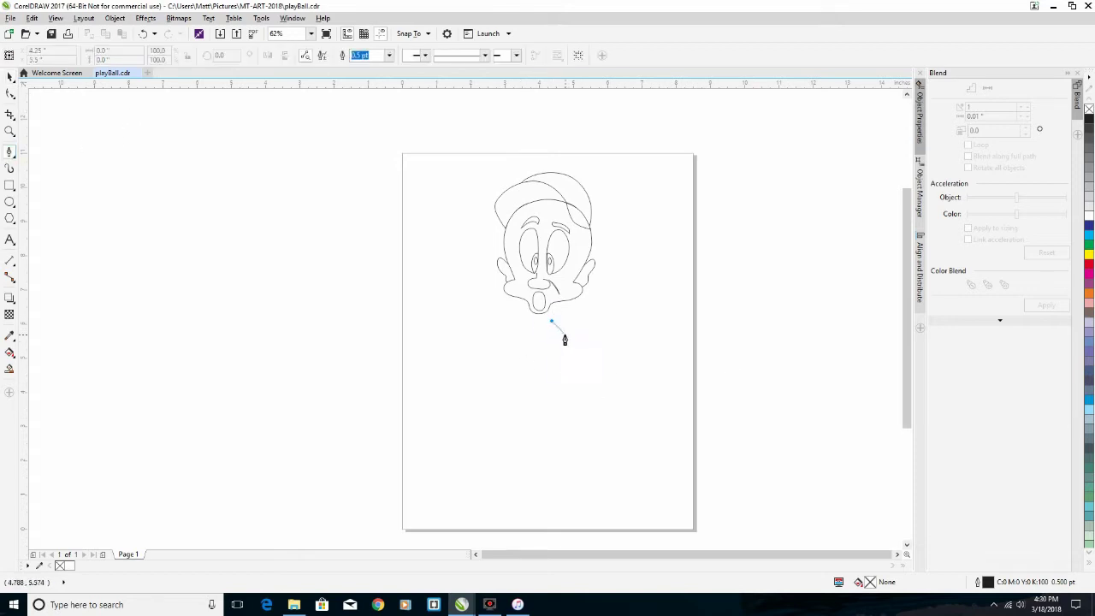
pyautogui.doubleClick(577, 390)
pyautogui.moveTo(555, 396); pyautogui.dragTo(557, 420)
pyautogui.click(504, 425)
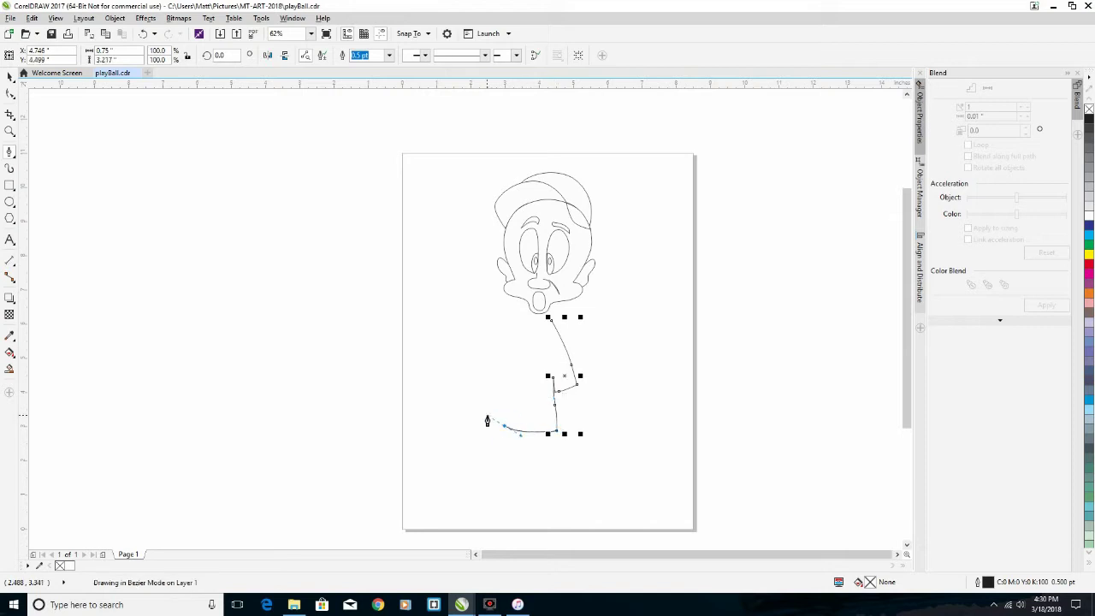
pyautogui.click(480, 411)
pyautogui.click(494, 386)
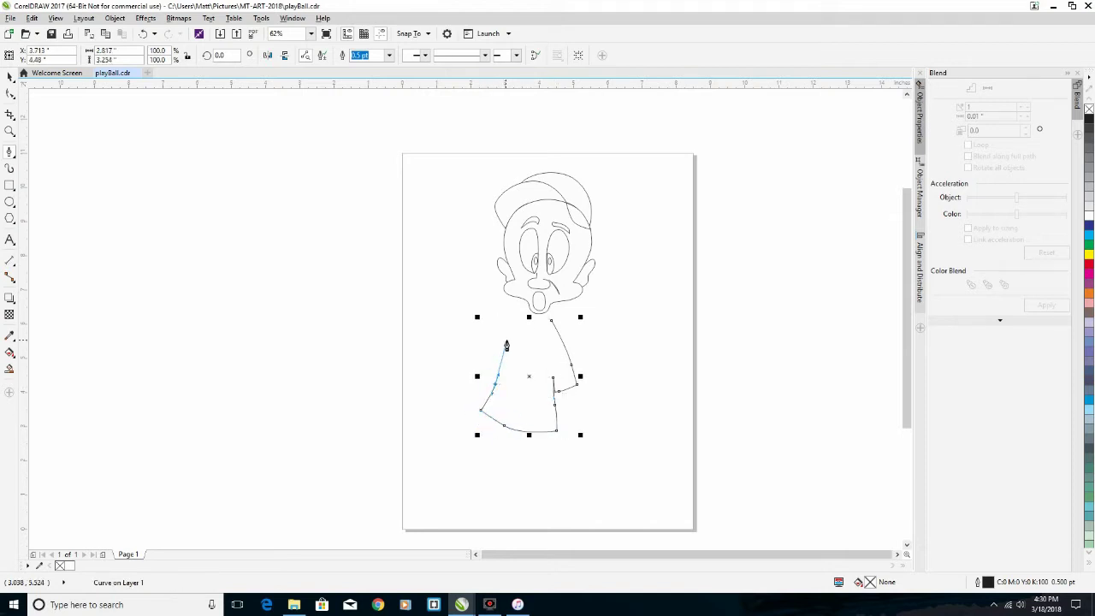
pyautogui.moveTo(509, 320); pyautogui.dragTo(524, 320)
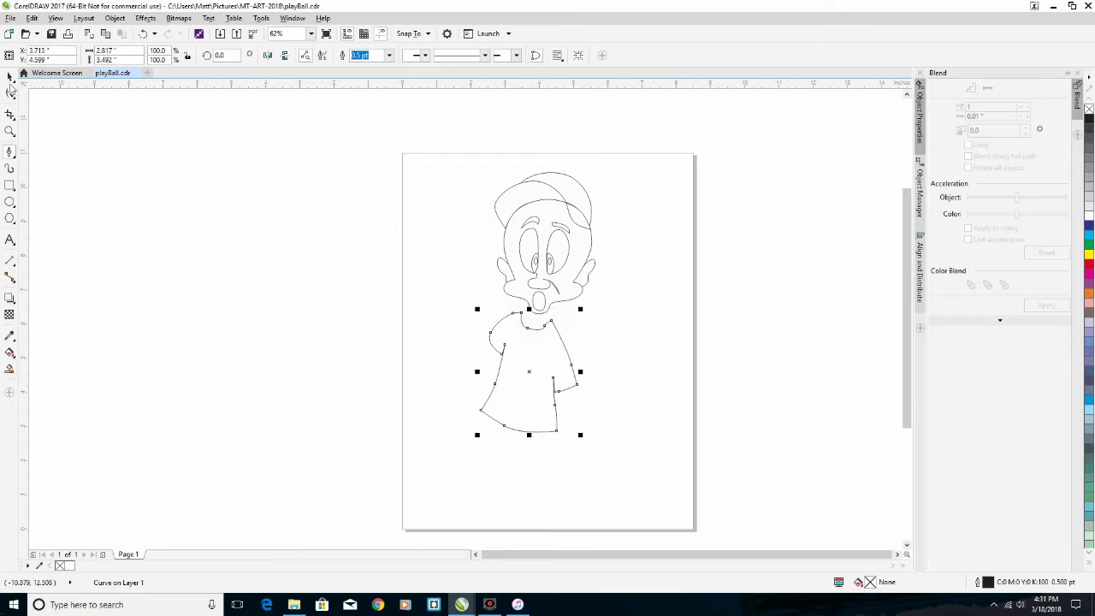
pyautogui.click(10, 76)
pyautogui.click(542, 460)
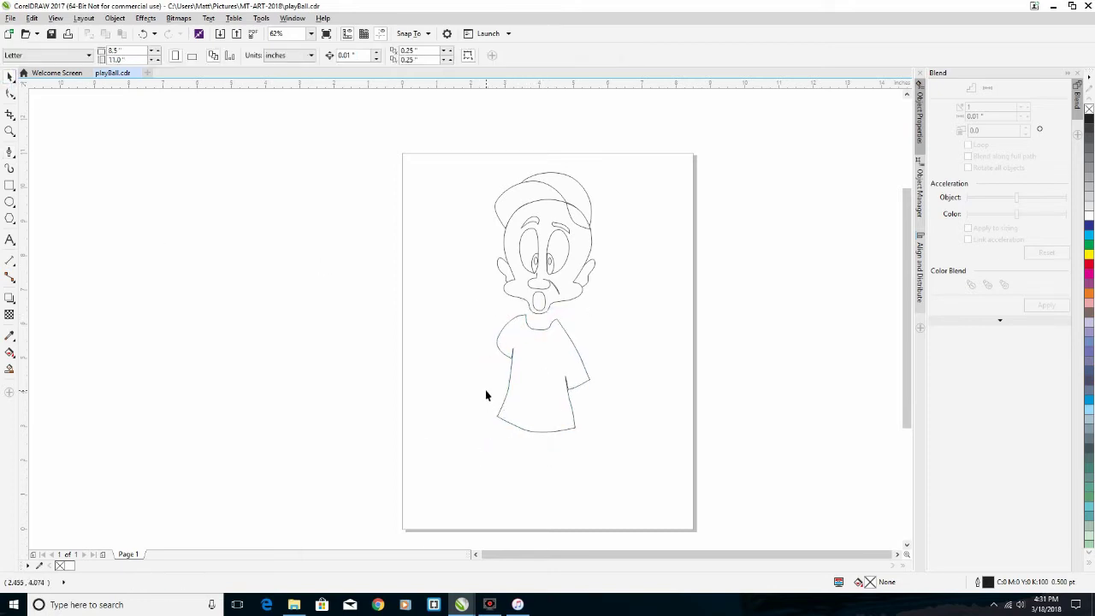
pyautogui.click(10, 153)
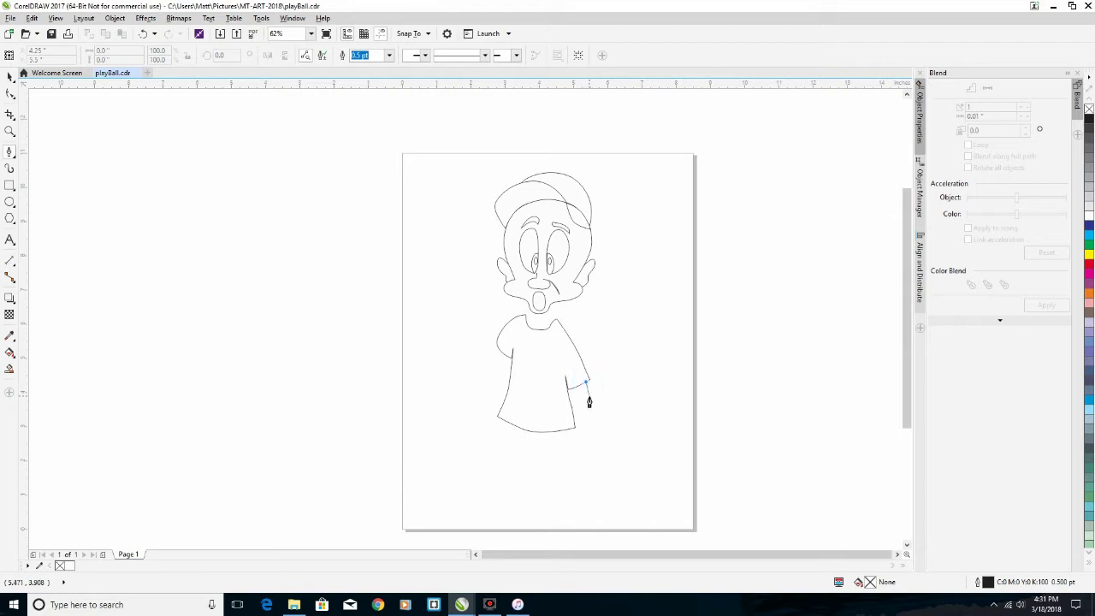
pyautogui.moveTo(588, 400)
pyautogui.mouseDown()
pyautogui.moveTo(576, 403)
pyautogui.moveTo(590, 401)
pyautogui.mouseUp()
pyautogui.click(569, 396)
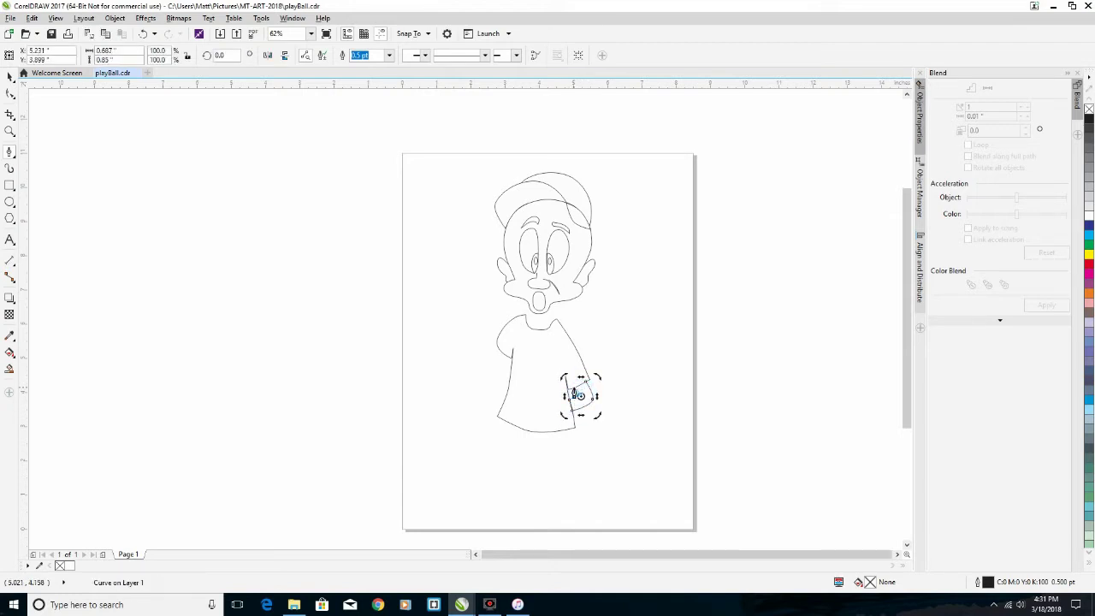
pyautogui.press('Delete')
# Draw a closed rounded forearm about 0.65 by 0.7 in below the shirt's right sleeve
pyautogui.moveTo(587, 387)
pyautogui.mouseDown()
pyautogui.moveTo(575, 402)
pyautogui.moveTo(577, 392)
pyautogui.mouseUp()
pyautogui.click(566, 393)
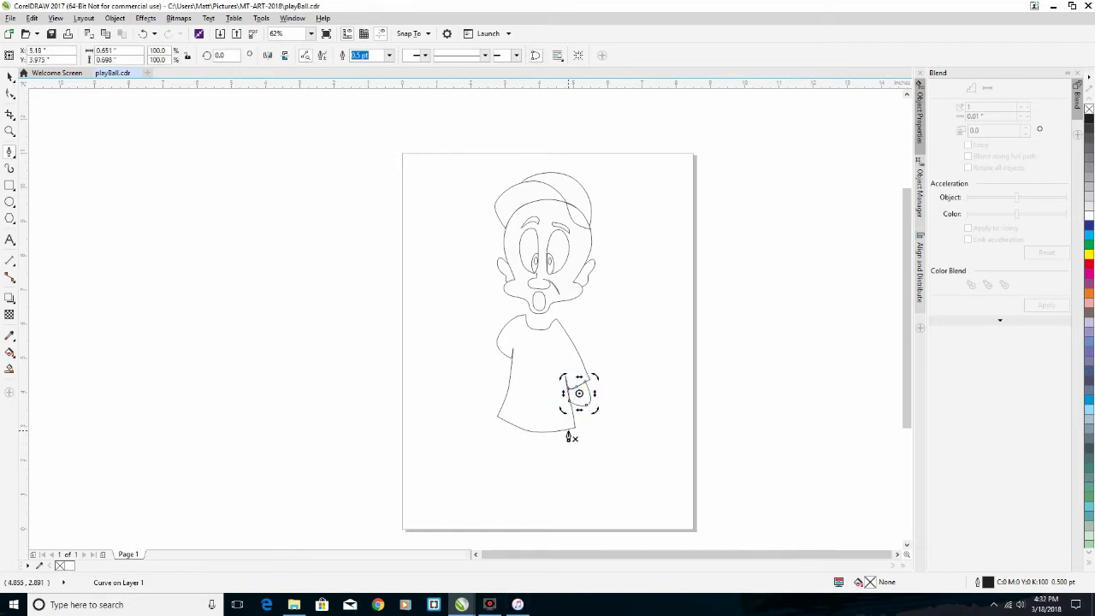
# Draw closed shorts about 2.44 by 2.39 in below the shirt, following its hem, with one leg crossed behind
pyautogui.click(500, 424)
pyautogui.click(501, 470)
pyautogui.moveTo(526, 494); pyautogui.dragTo(576, 501)
pyautogui.click(573, 432)
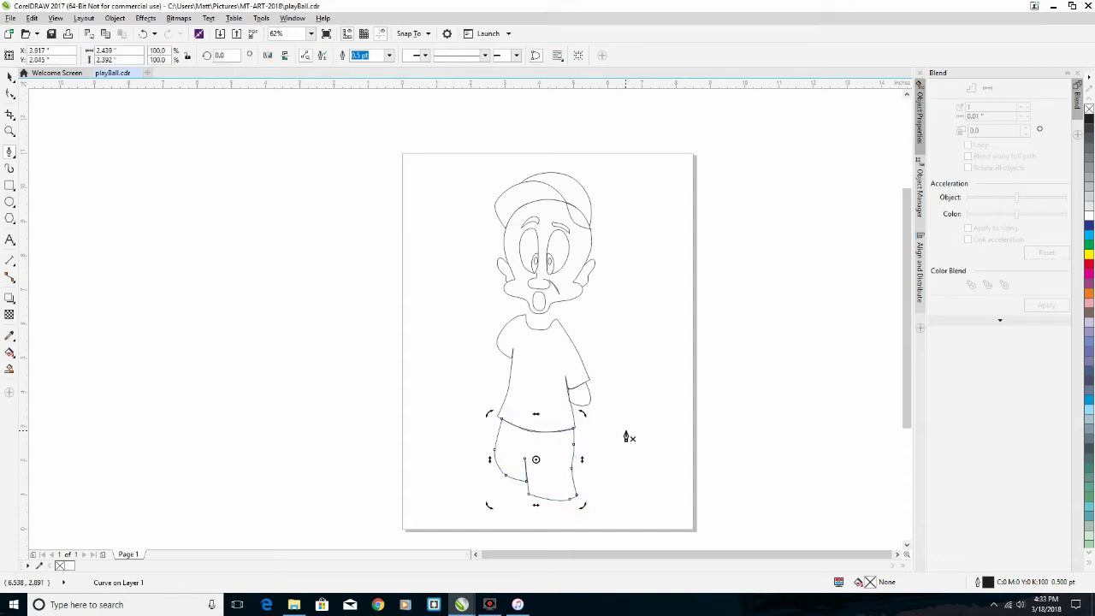
# Scale the shirt, forearm and shorts down together to about 2.4 by 4.58 in, keeping them below the head
pyautogui.press('space')
pyautogui.moveTo(484, 342); pyautogui.dragTo(627, 462)
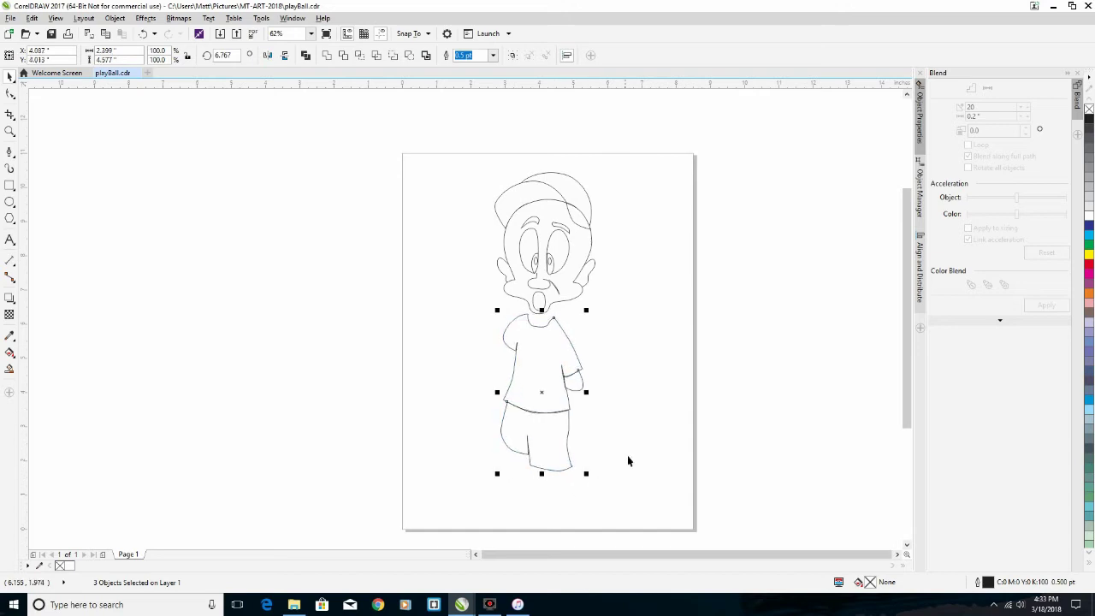
pyautogui.click(627, 462)
# Draw the front shin below the shorts' hem and the visible upper part of the rear shin behind it
pyautogui.press('space')
pyautogui.click(551, 508)
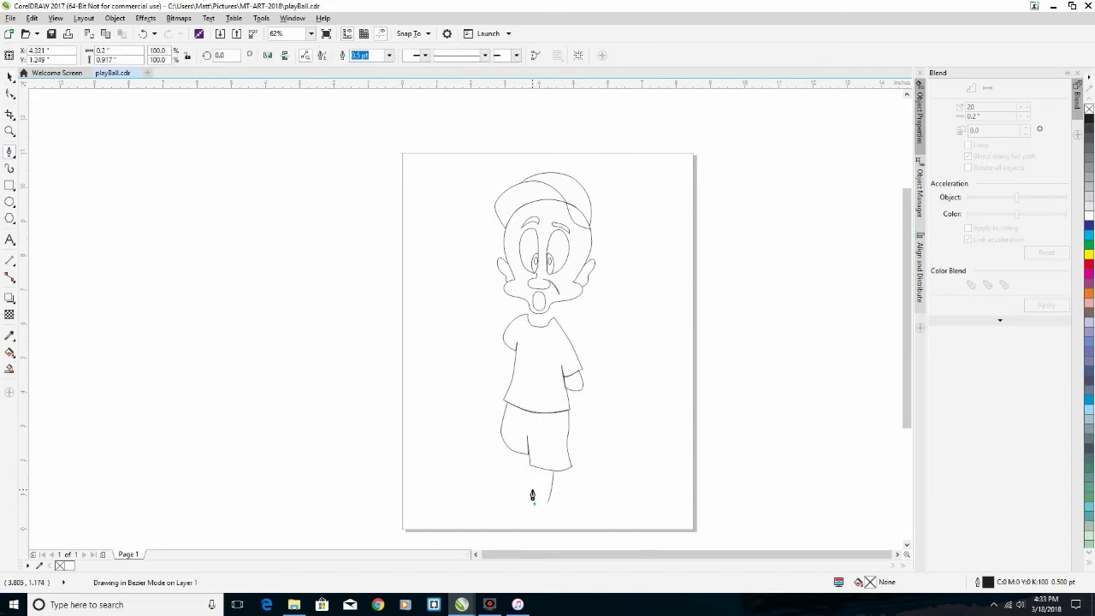
pyautogui.click(542, 477)
pyautogui.click(529, 461)
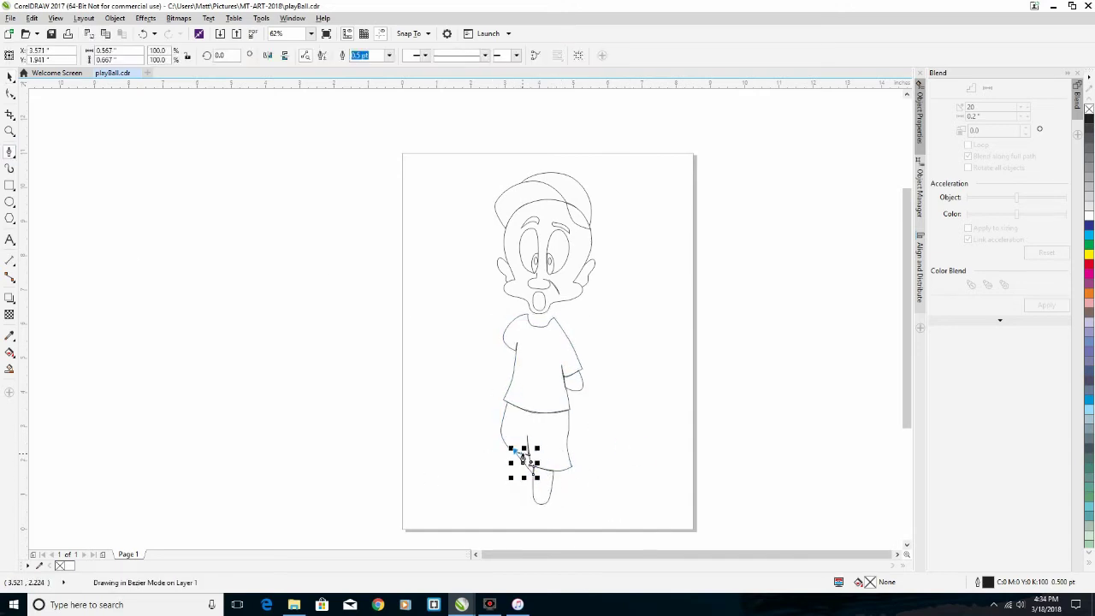
pyautogui.moveTo(524, 460); pyautogui.dragTo(525, 461)
# Draw a rounded sock cuff around the ankle of the front leg
pyautogui.click(553, 498)
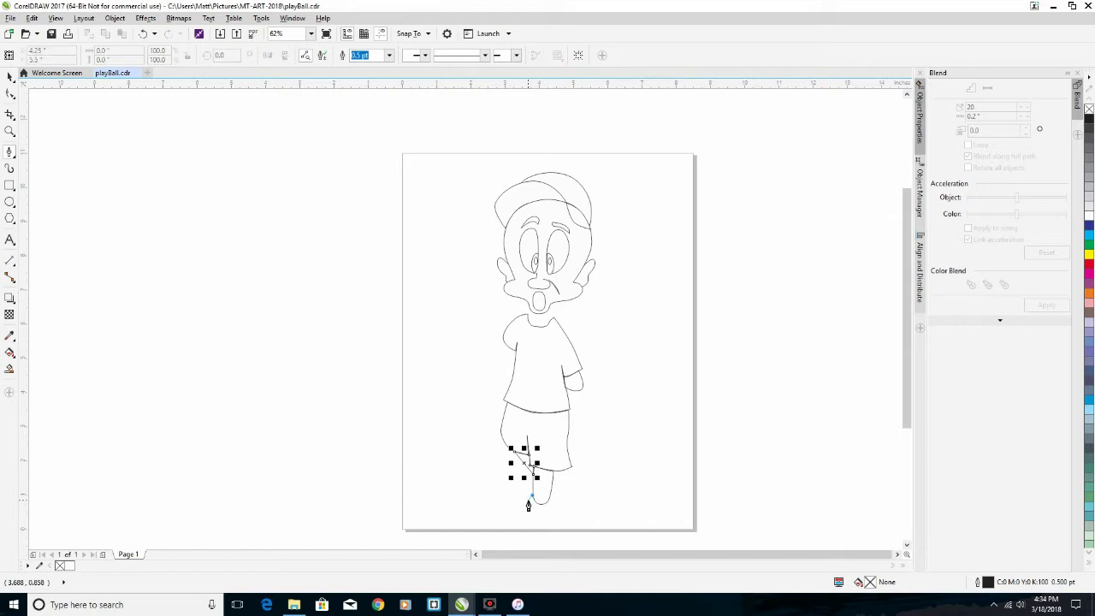
pyautogui.click(549, 504)
pyautogui.moveTo(910, 409); pyautogui.dragTo(910, 468)
pyautogui.press('Escape')
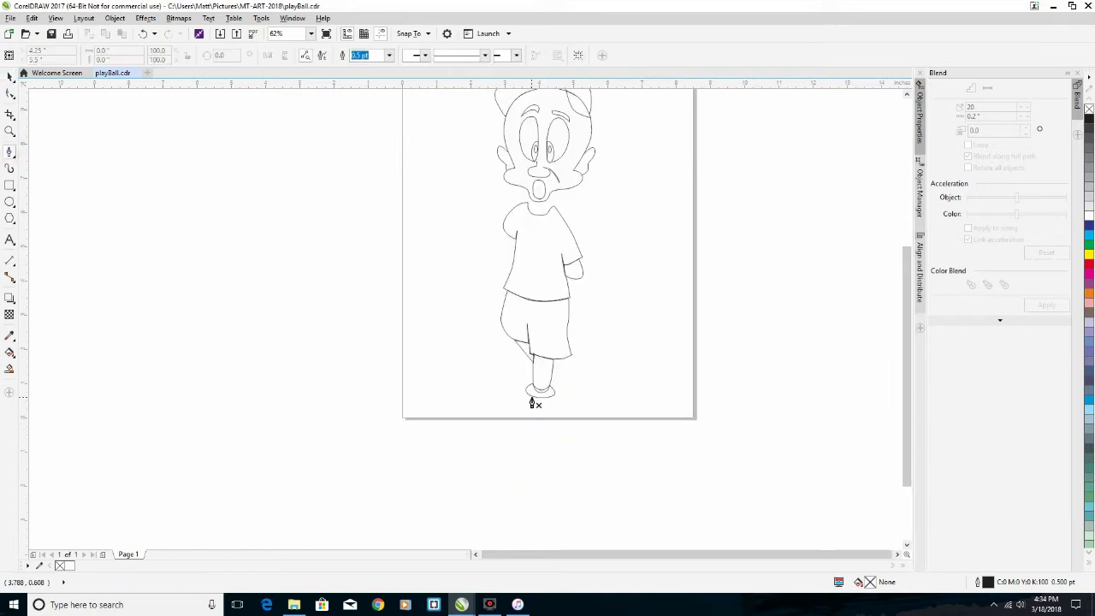
# Draw a closed front shoe about 1.61 by 1.13 in below the sock cuff, with its toe pointing right
pyautogui.moveTo(529, 421); pyautogui.dragTo(525, 433)
pyautogui.click(584, 434)
pyautogui.click(548, 409)
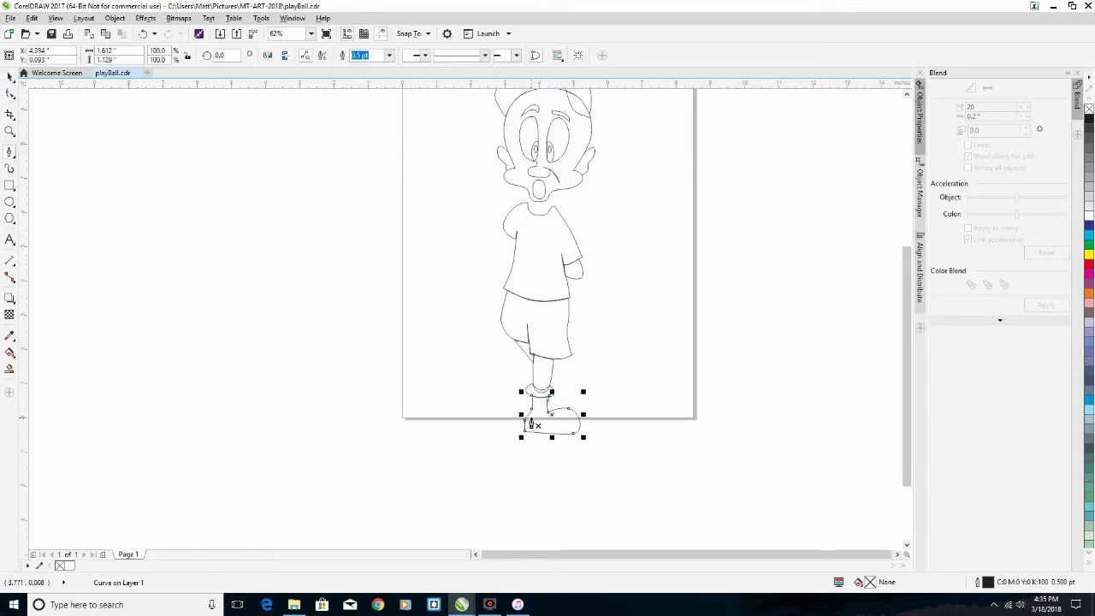
# Draw the rear shin's lower end to the right of the front shin and add a curved sock cuff to it
pyautogui.click(550, 379)
pyautogui.press('Escape')
pyautogui.click(561, 366)
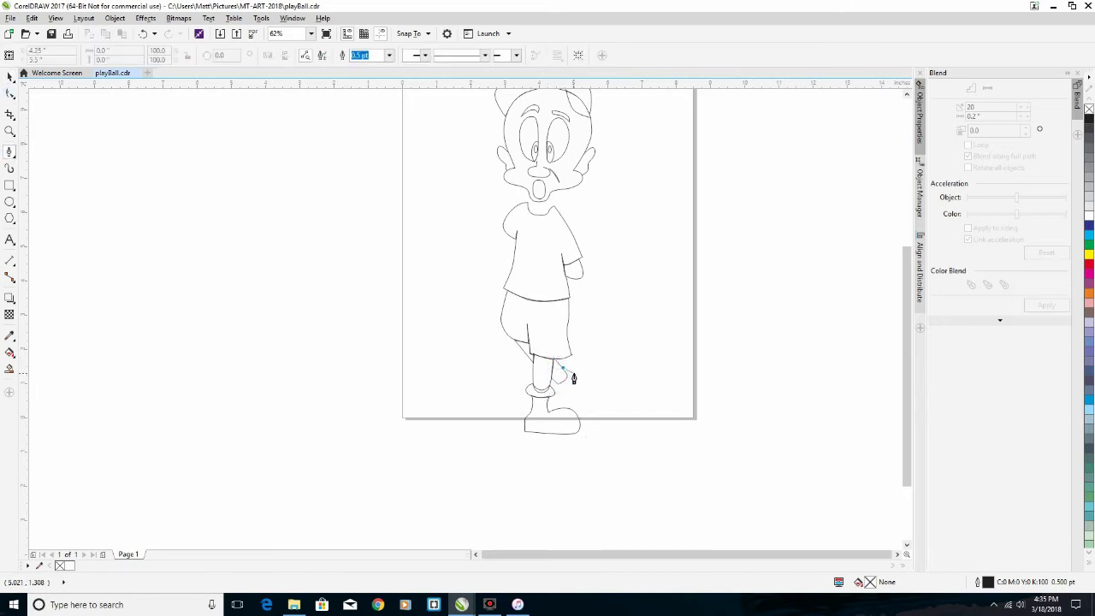
pyautogui.click(573, 378)
pyautogui.click(574, 389)
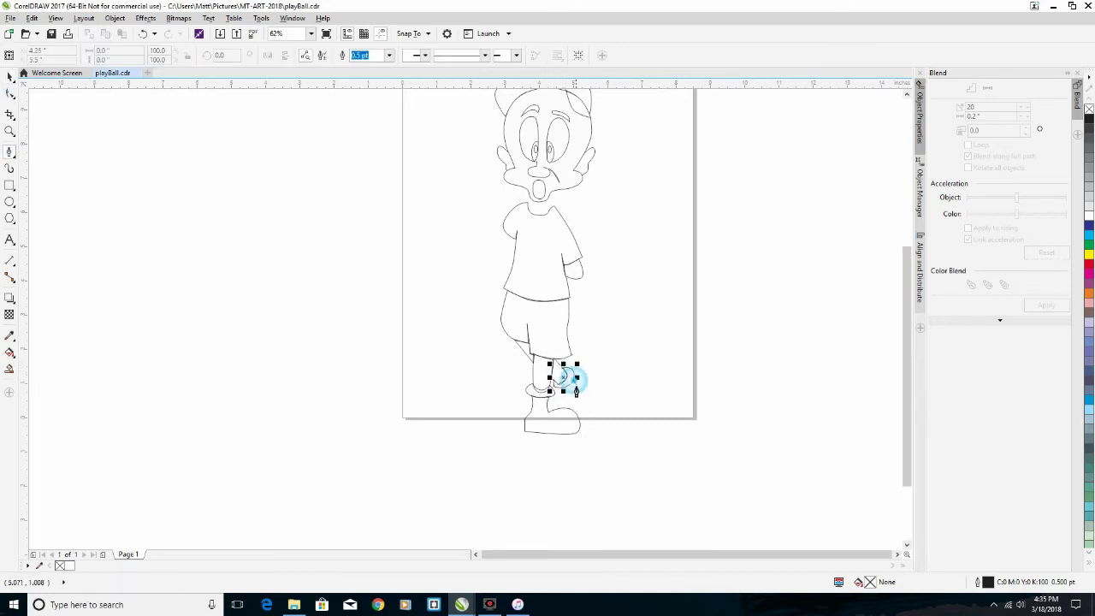
# Draw the rear shoe about 1.57 by 1.24 in behind the front shoe and select it with the rear shin and sock
pyautogui.click(592, 416)
pyautogui.click(552, 428)
pyautogui.click(537, 400)
pyautogui.click(556, 389)
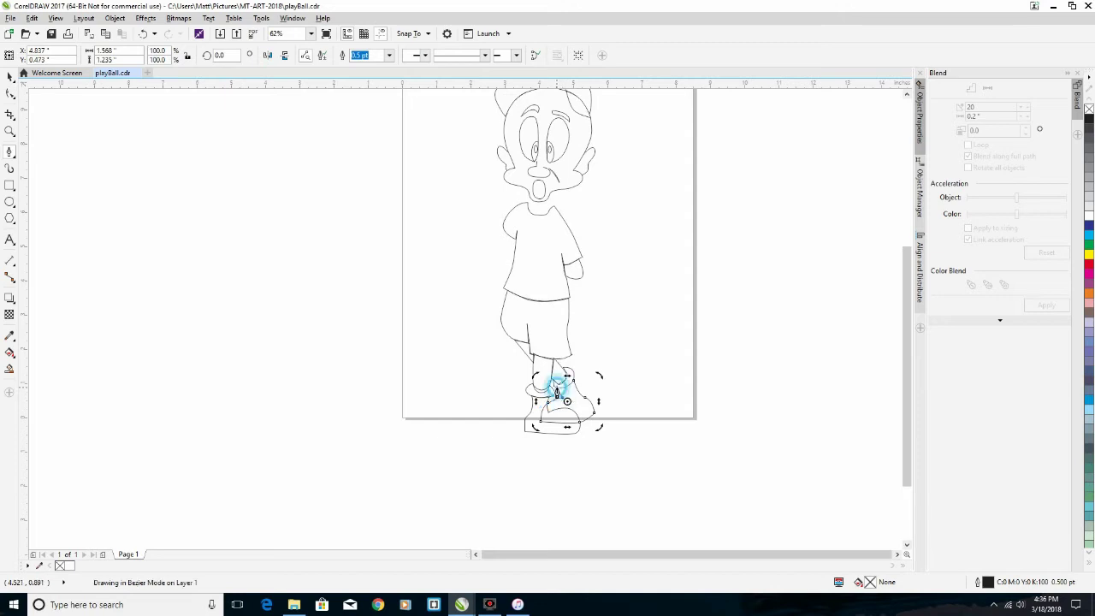
pyautogui.press('space')
pyautogui.keyDown('shift'); pyautogui.click(561, 377); pyautogui.keyUp('shift')
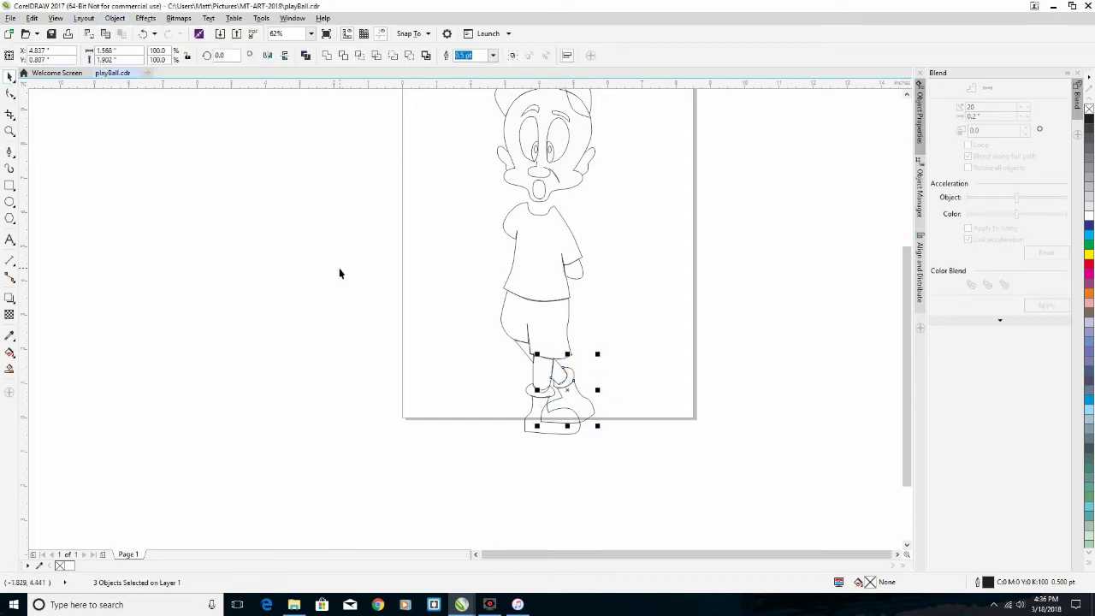
pyautogui.click(338, 272)
# Draw a small closed arm opening about 0.49 by 0.4 in at the end of the shirt's left sleeve
pyautogui.scroll(3, 833, 345)
pyautogui.press('space')
pyautogui.click(500, 312)
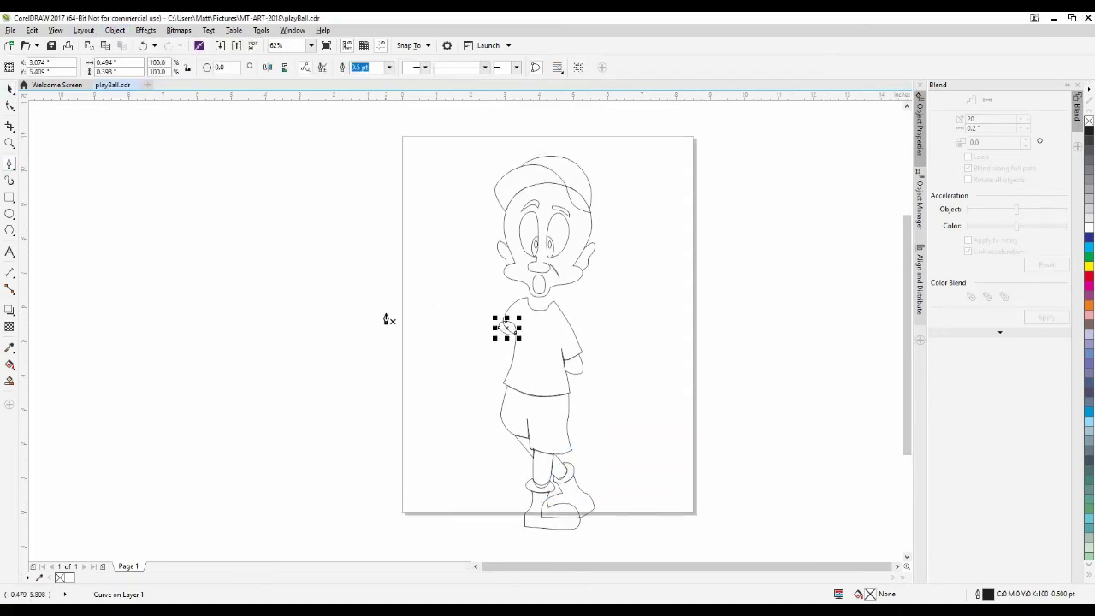
# Draw a closed fist outline about 2.43 by 2.46 in beside the page, with one raised digit and curled fingers
pyautogui.click(363, 301)
pyautogui.click(377, 259)
pyautogui.click(401, 260)
pyautogui.click(386, 275)
pyautogui.click(382, 296)
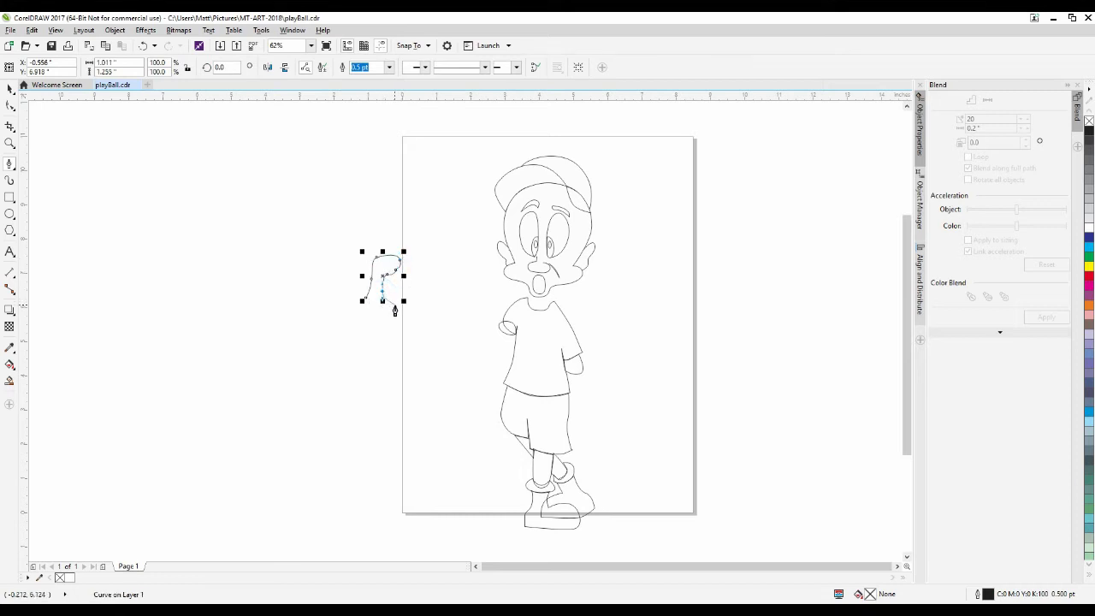
pyautogui.moveTo(402, 321); pyautogui.dragTo(343, 343)
pyautogui.click(359, 335)
pyautogui.click(327, 333)
pyautogui.moveTo(318, 294); pyautogui.dragTo(368, 292)
# Refine the nodes of the hand outline at the underside of the raised digit's tip
pyautogui.scroll(3, 389, 297)
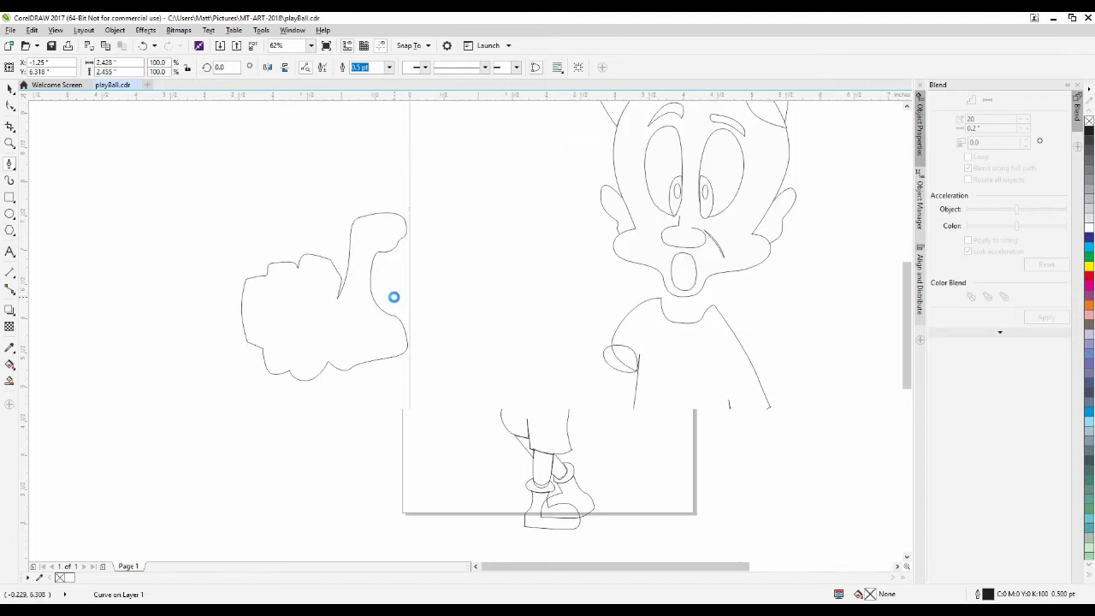
pyautogui.press('F10')
pyautogui.moveTo(382, 255); pyautogui.dragTo(402, 246)
# Draw a contour about 0.94 by 0.59 in inside the hand's lower right and a short crease joining it to the raised digit
pyautogui.click(9, 163)
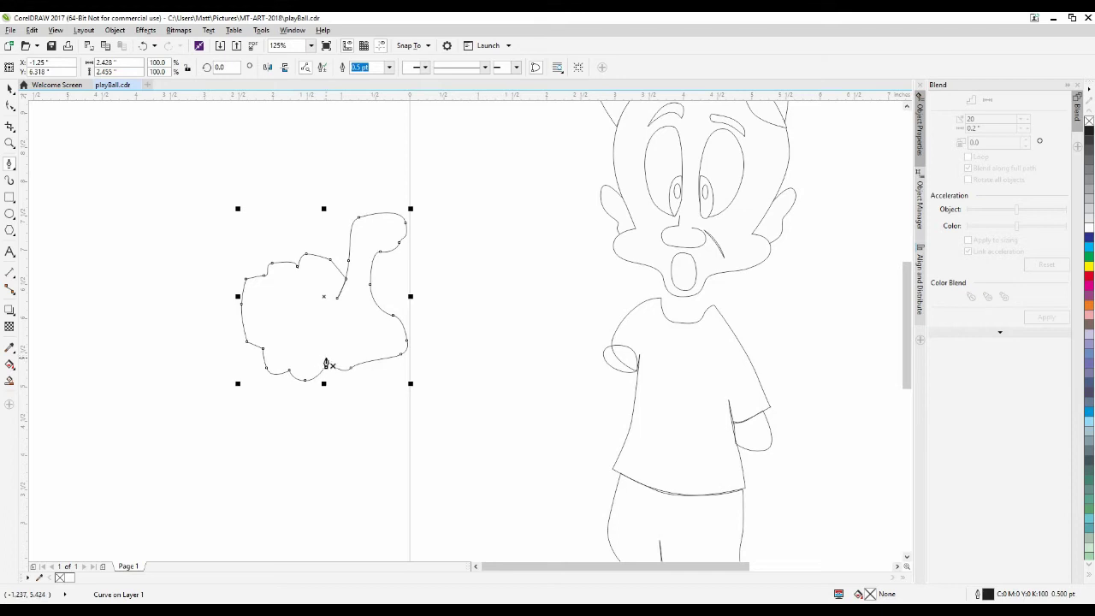
pyautogui.moveTo(326, 364); pyautogui.dragTo(318, 325)
pyautogui.click(364, 330)
pyautogui.click(384, 334)
pyautogui.click(326, 359)
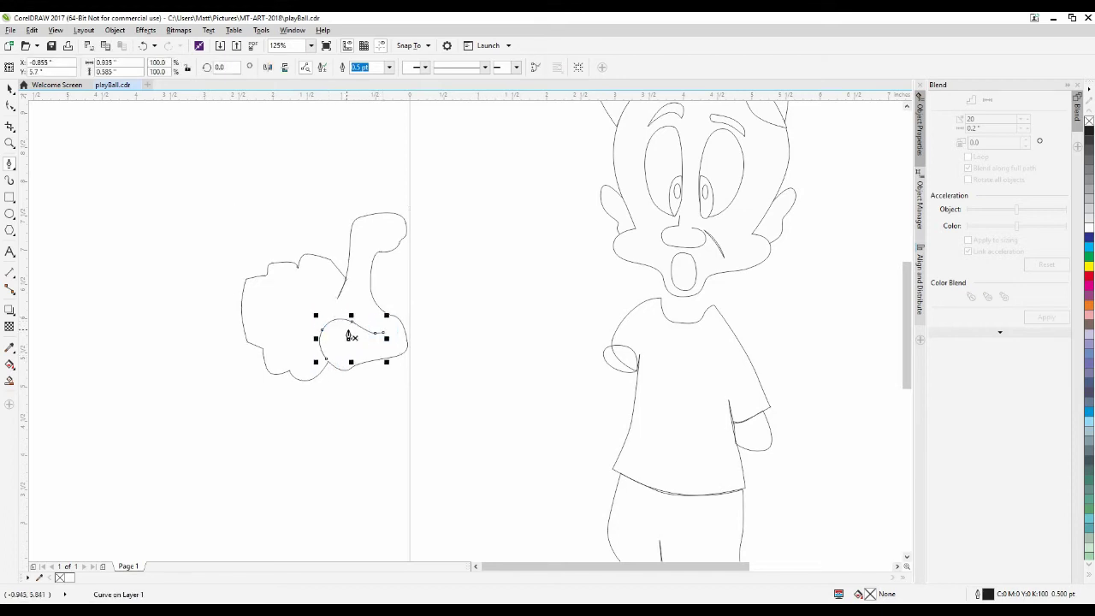
pyautogui.click(336, 302)
pyautogui.click(323, 331)
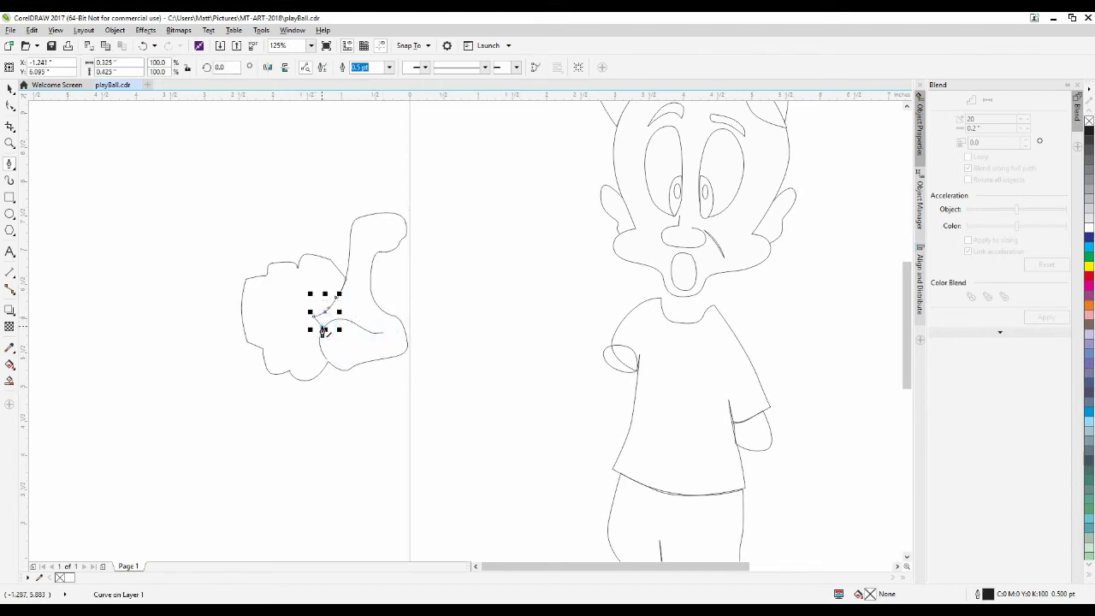
# Draw curved lines inside the hand that separate the curled fingers and round off their tips
pyautogui.click(298, 274)
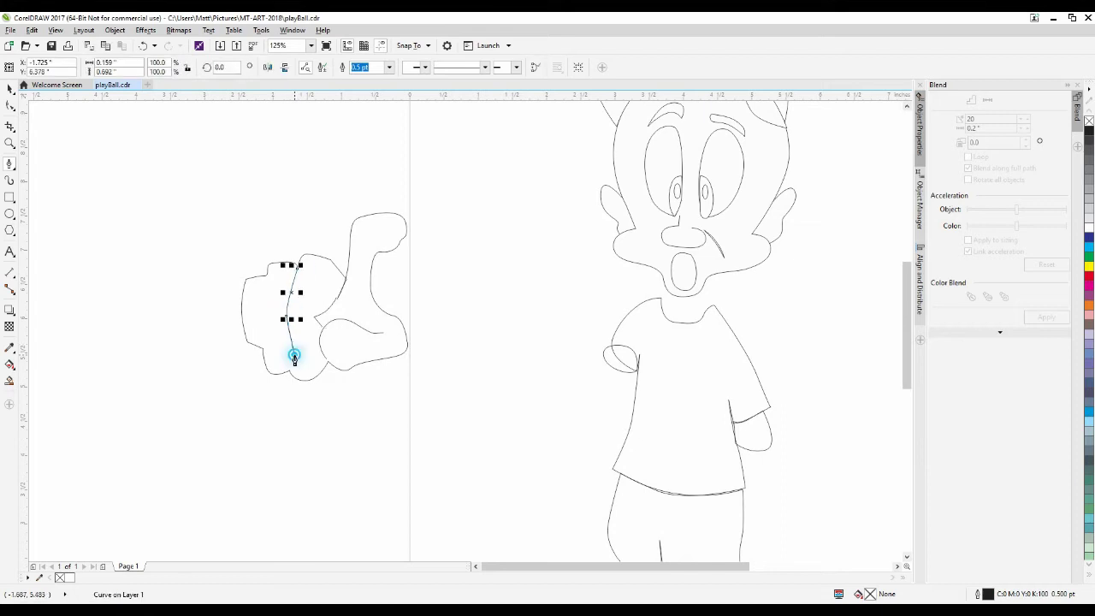
pyautogui.moveTo(293, 354); pyautogui.dragTo(320, 358)
pyautogui.click(267, 282)
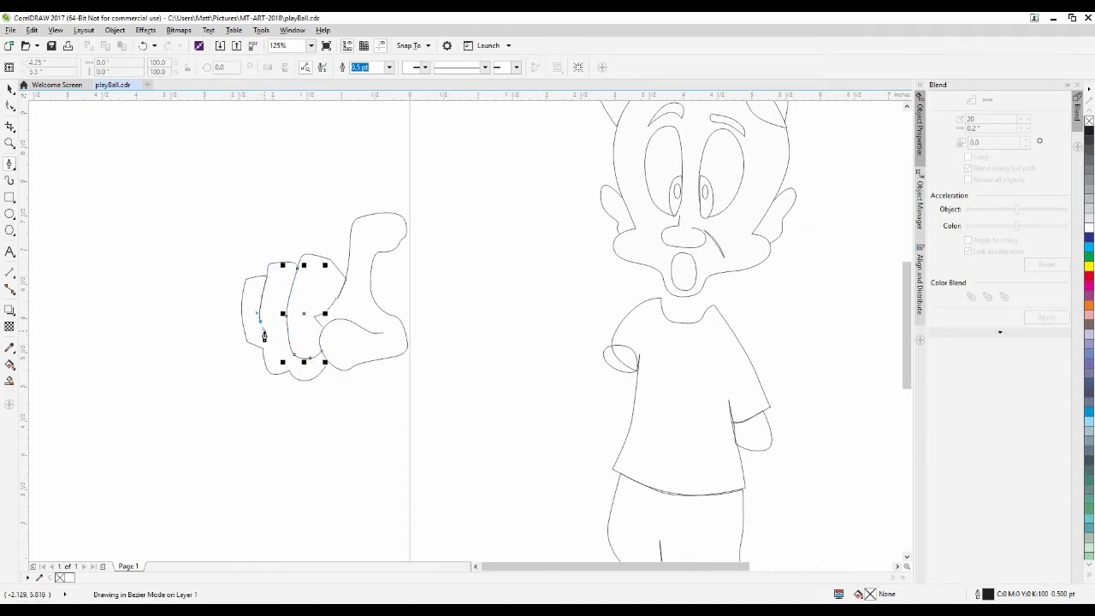
pyautogui.moveTo(262, 338); pyautogui.dragTo(262, 349)
pyautogui.click(290, 352)
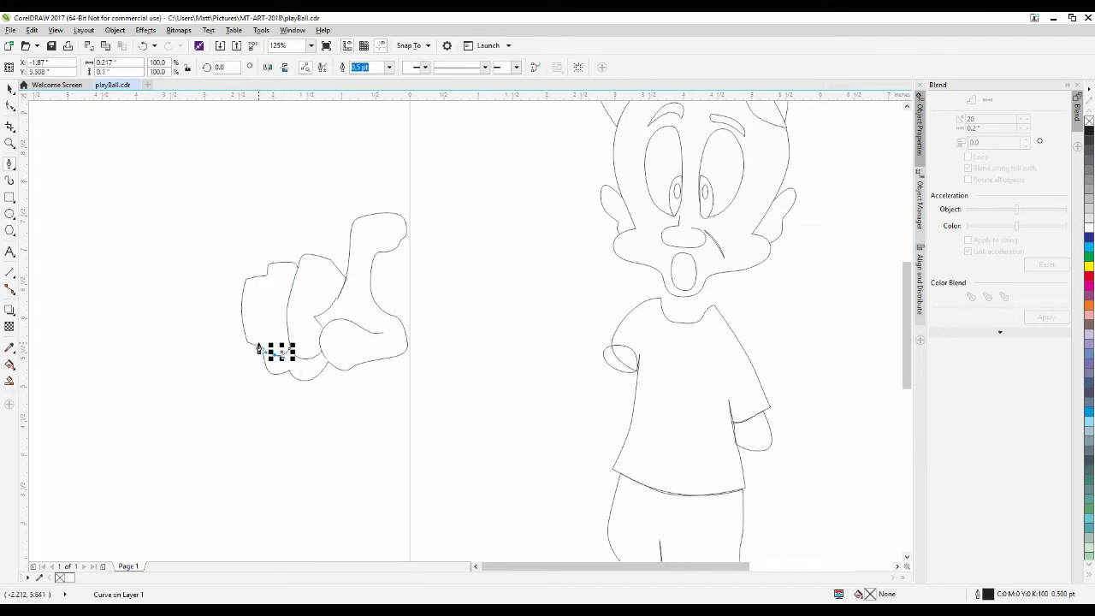
# Scale the hand down and position it over the arm opening at the shirt's left sleeve
pyautogui.press('space')
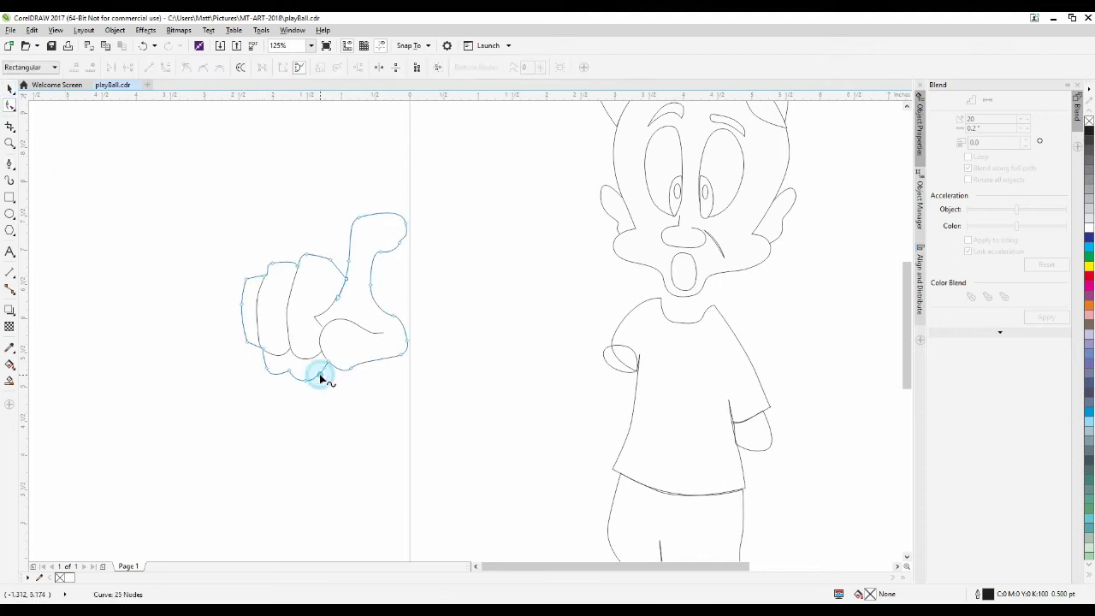
pyautogui.moveTo(322, 374); pyautogui.dragTo(620, 415)
pyautogui.moveTo(727, 441); pyautogui.dragTo(709, 384)
# Draw a closed diagonal baseball bat about 3.65 by 3.42 in, running from the upper left through the hand to the shirt
pyautogui.press('space')
pyautogui.click(709, 380)
pyautogui.click(471, 161)
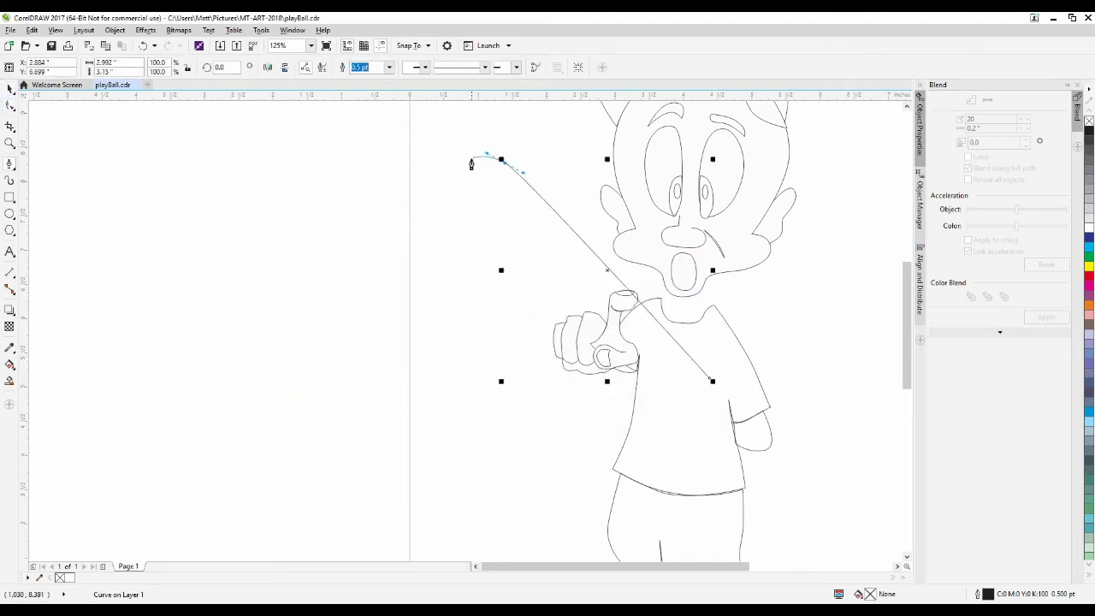
pyautogui.click(464, 176)
pyautogui.click(707, 394)
# Send the baseball bat to the back of the page and deselect it
pyautogui.click(114, 30)
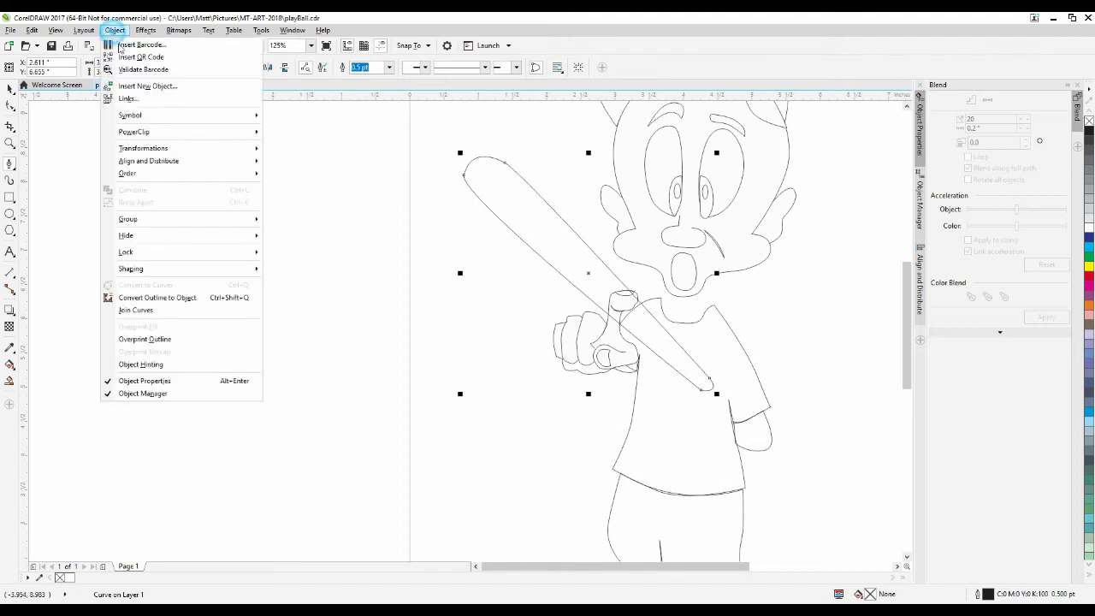
pyautogui.moveTo(214, 172)
pyautogui.click(301, 188)
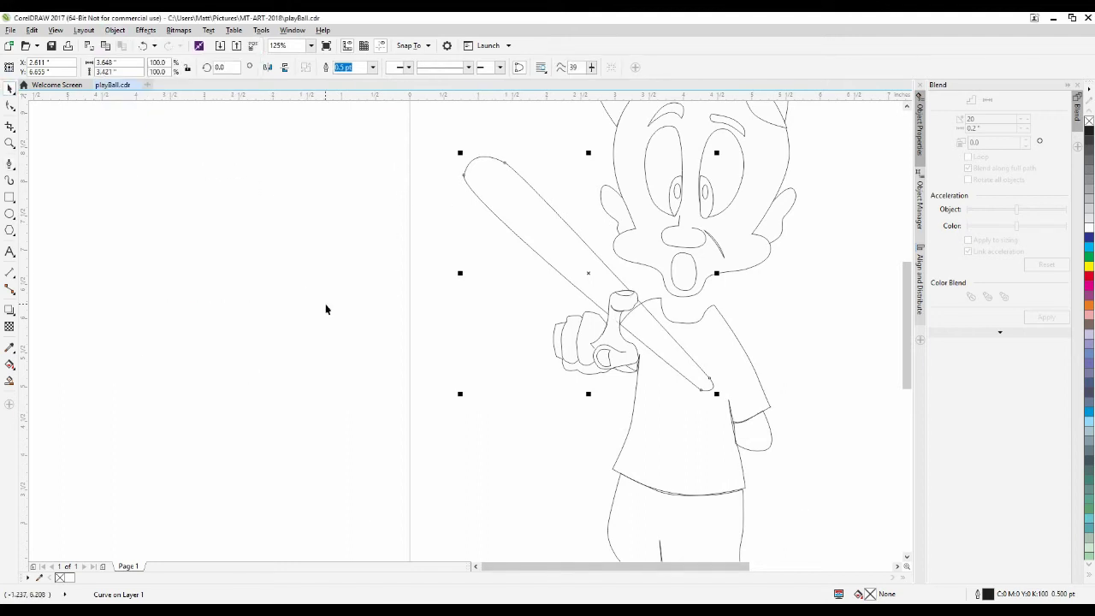
pyautogui.press('Escape')
# Select all the character's objects and give them a uniform white fill
pyautogui.hotkey('shift', 'F4')
pyautogui.moveTo(358, 144); pyautogui.dragTo(626, 548)
pyautogui.click(114, 30)
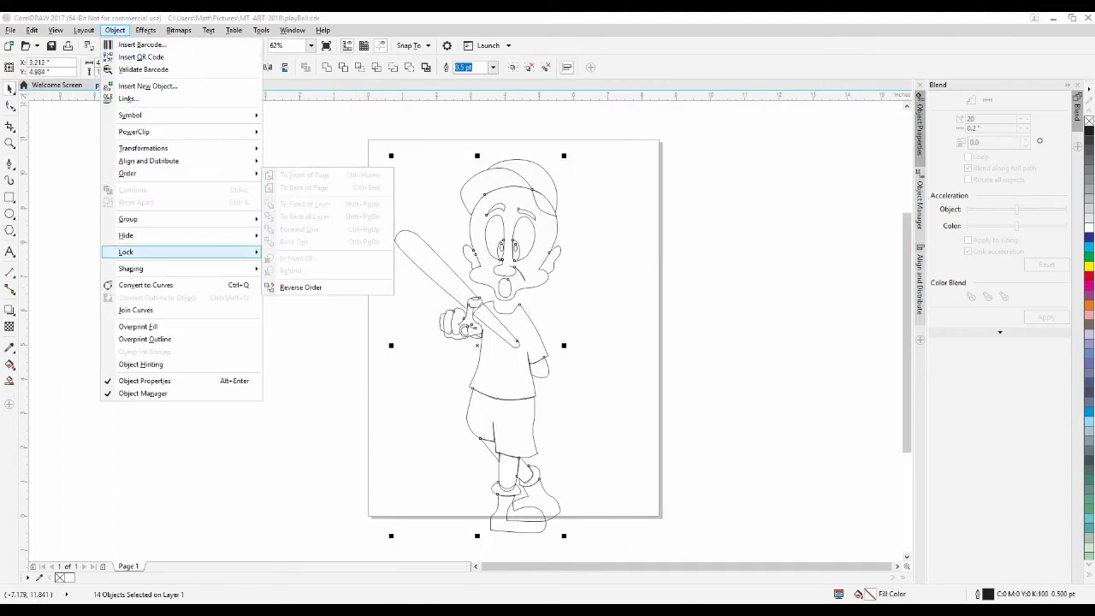
pyautogui.doubleClick(858, 594)
pyautogui.click(728, 417)
pyautogui.click(723, 385)
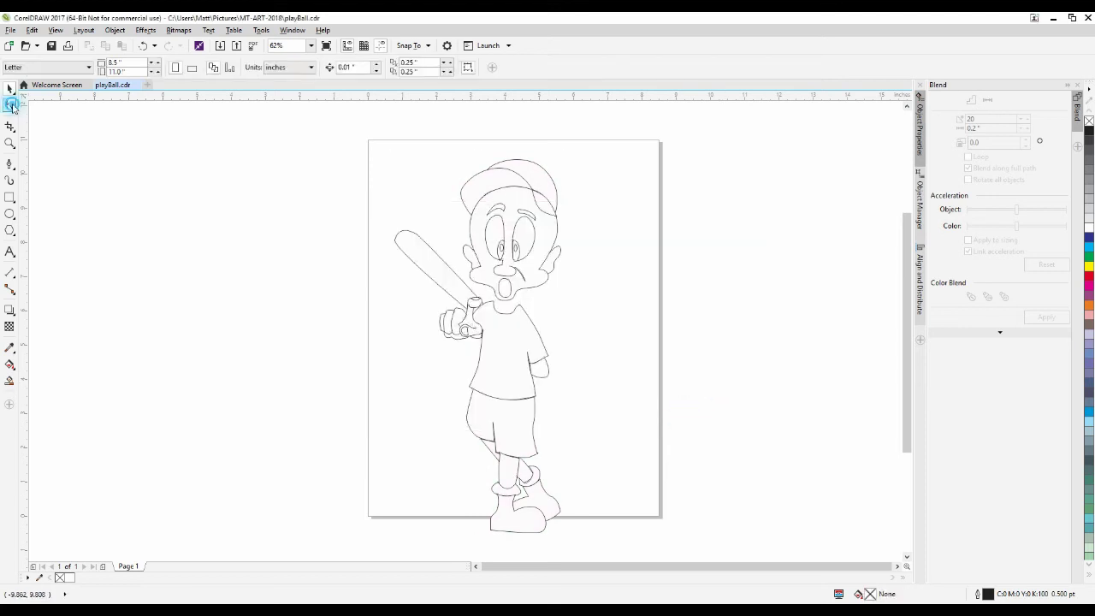
# Draw a closed curved collar about 0.83 by 0.45 in along the shirt's neckline
pyautogui.scroll(4, 511, 308)
pyautogui.click(510, 274)
pyautogui.click(537, 299)
pyautogui.click(492, 327)
pyautogui.click(430, 299)
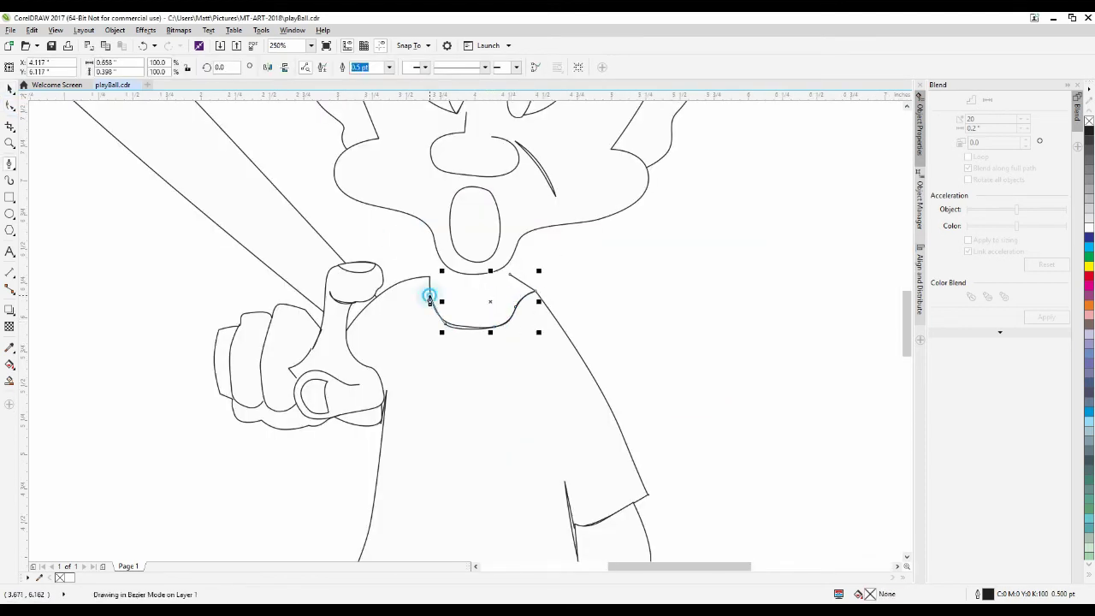
pyautogui.click(423, 278)
pyautogui.click(442, 270)
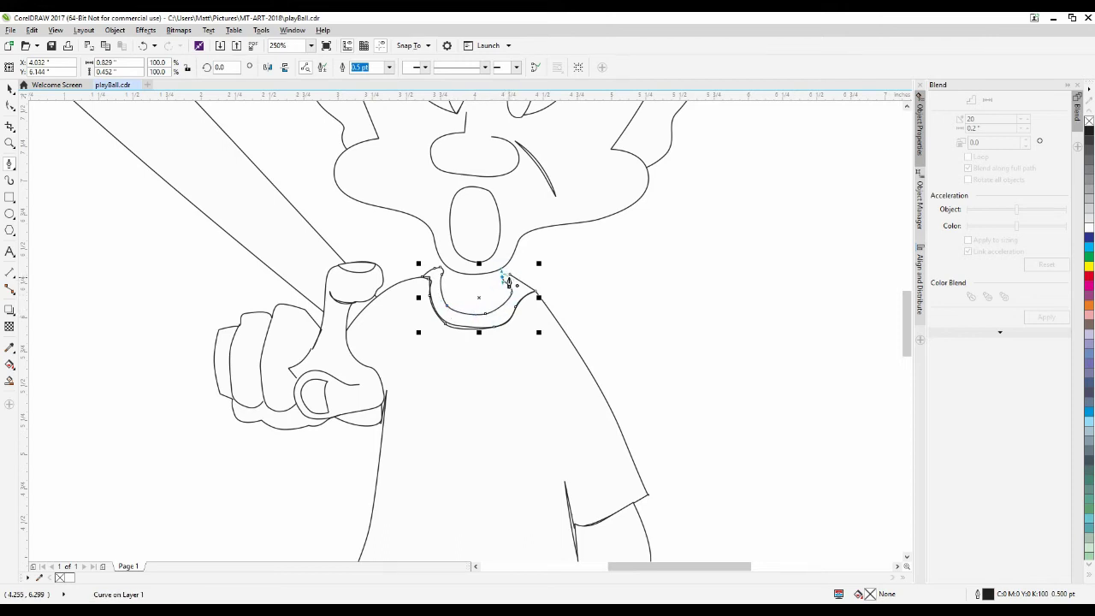
pyautogui.click(509, 273)
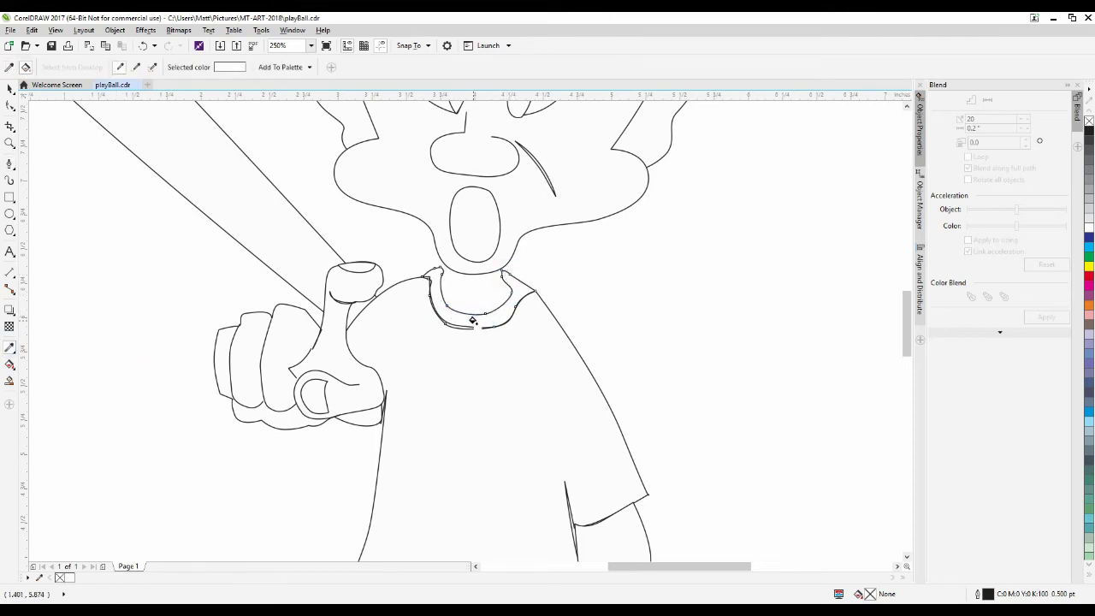
# Draw the neck shape about 0.56 by 0.42 in between the chin and the inner edge of the collar
pyautogui.click(440, 268)
pyautogui.click(444, 320)
pyautogui.click(483, 329)
pyautogui.click(511, 275)
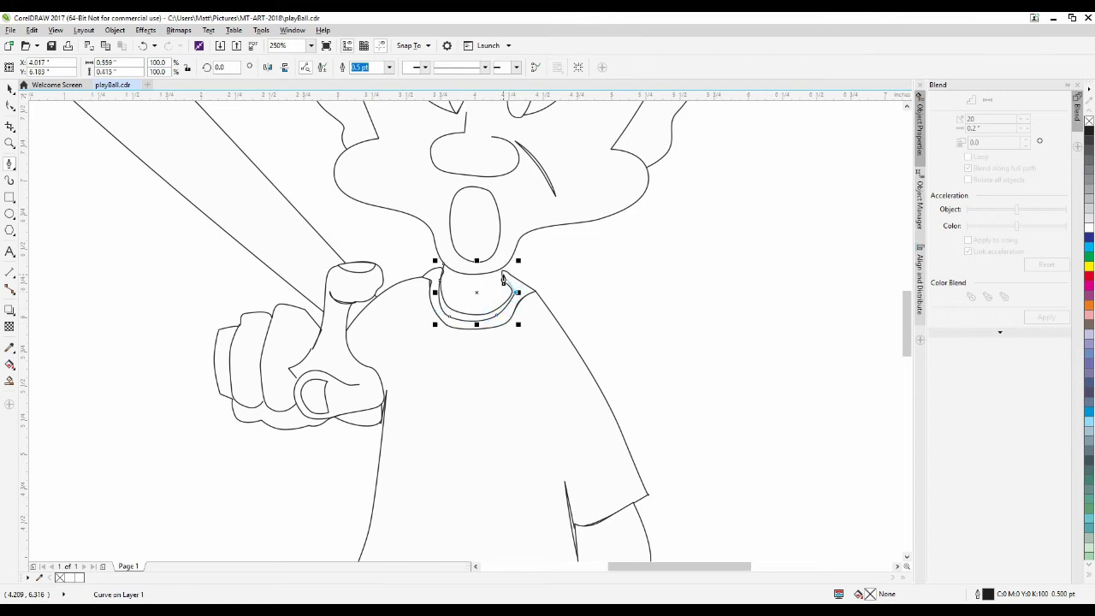
pyautogui.hotkey('shift', 'F4')
# Draw a closed tongue shape with a centre crease, about 0.29 by 0.25 in, inside the open mouth and deselect it
pyautogui.scroll(5, 465, 259)
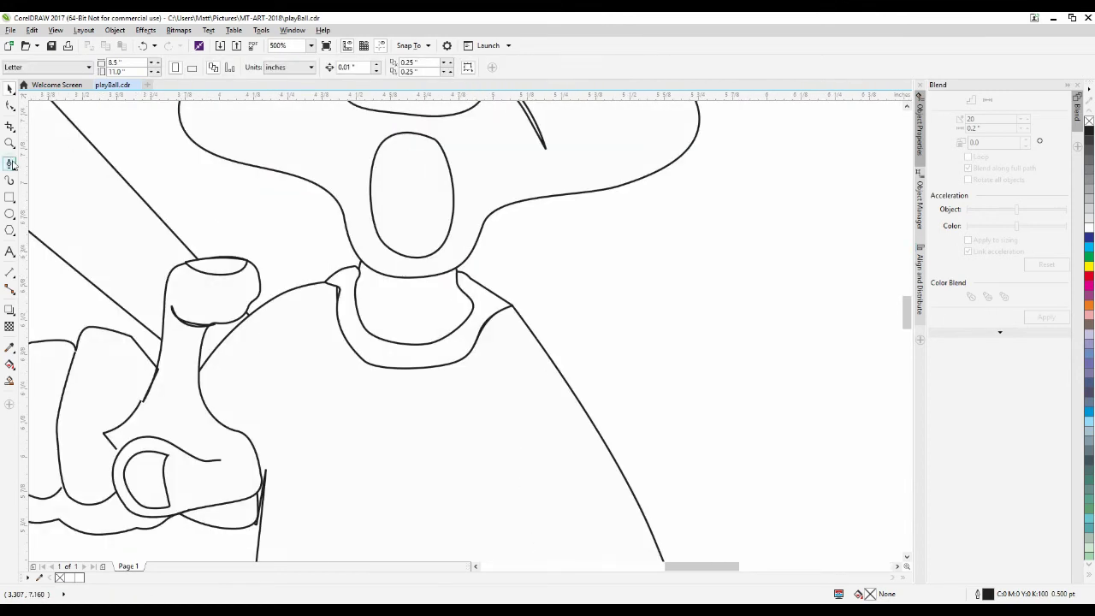
pyautogui.click(456, 198)
pyautogui.moveTo(417, 203); pyautogui.dragTo(366, 220)
pyautogui.click(413, 258)
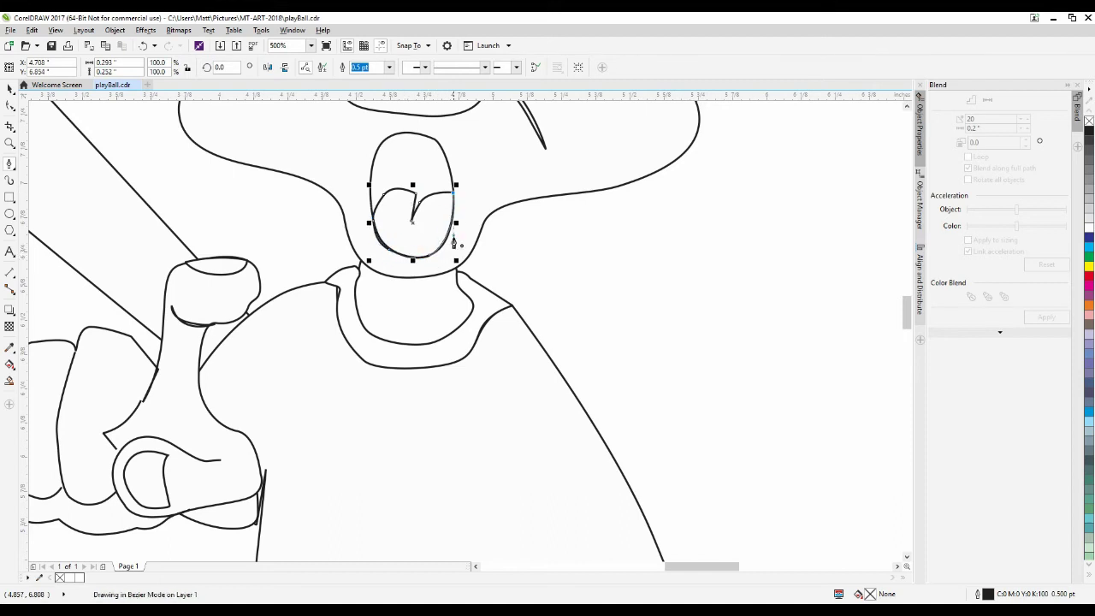
pyautogui.scroll(-6, 410, 239)
pyautogui.press('space')
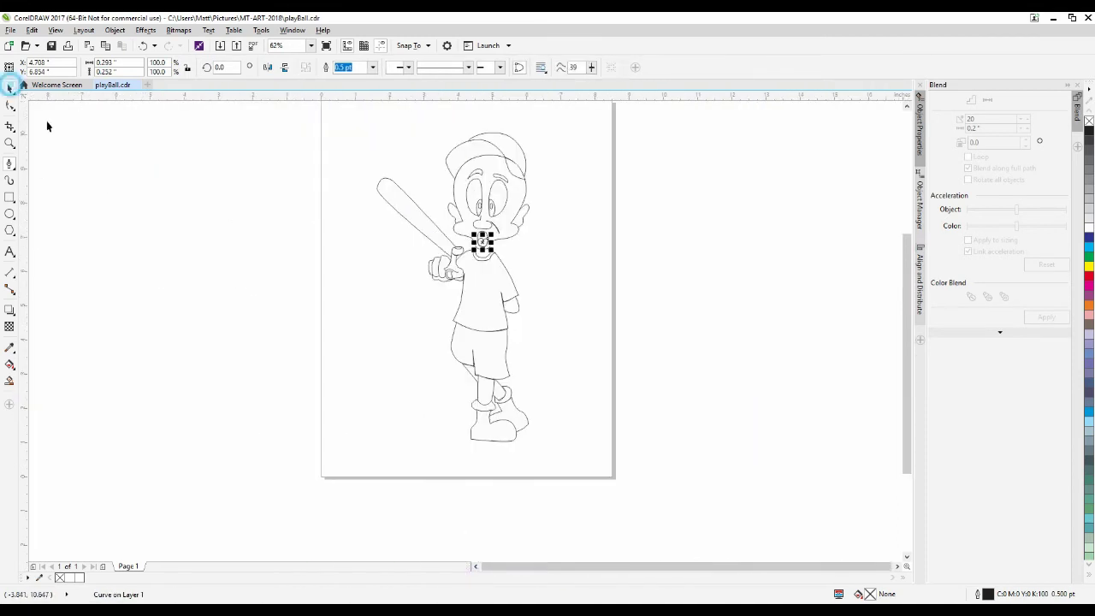
pyautogui.click(47, 126)
# Draw thin curved crease lines beneath the outer lower edges of both eyes, about 0.23 and 0.33 in wide
pyautogui.scroll(3, 486, 206)
pyautogui.press('space')
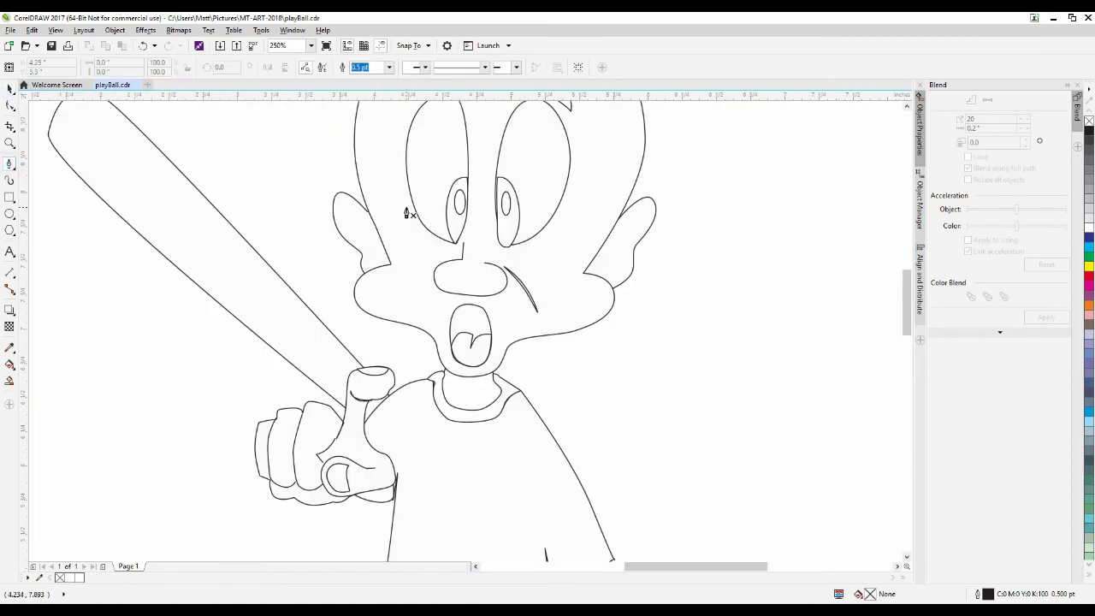
pyautogui.click(405, 206)
pyautogui.moveTo(442, 242); pyautogui.dragTo(415, 240)
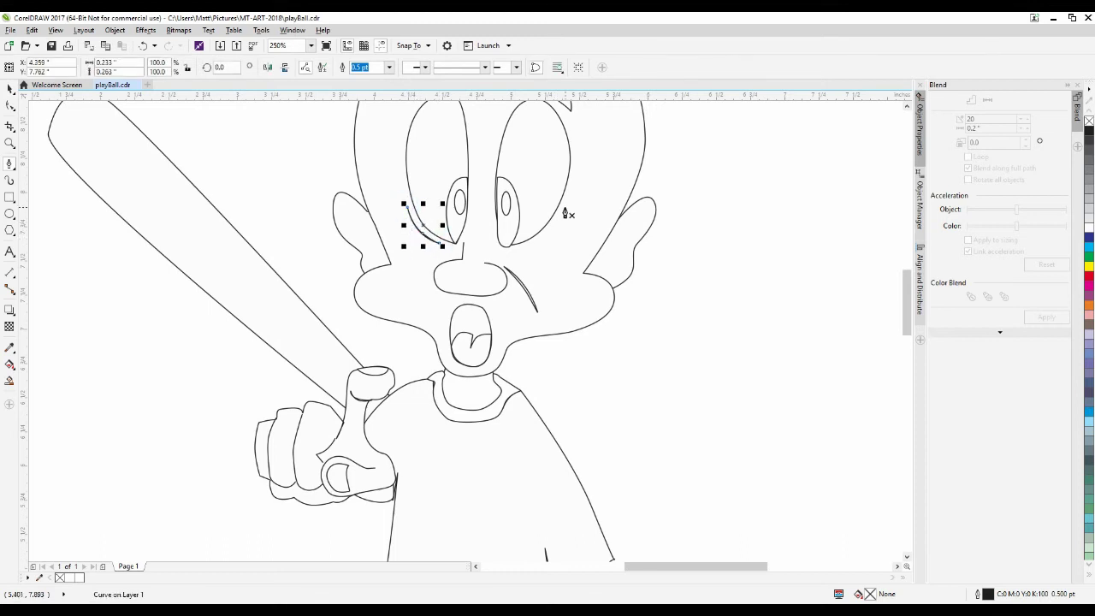
pyautogui.click(514, 254)
pyautogui.moveTo(563, 208); pyautogui.dragTo(564, 214)
# Draw a short, thin curved wrinkle above the inner end of the left eyebrow
pyautogui.scroll(3, 547, 231)
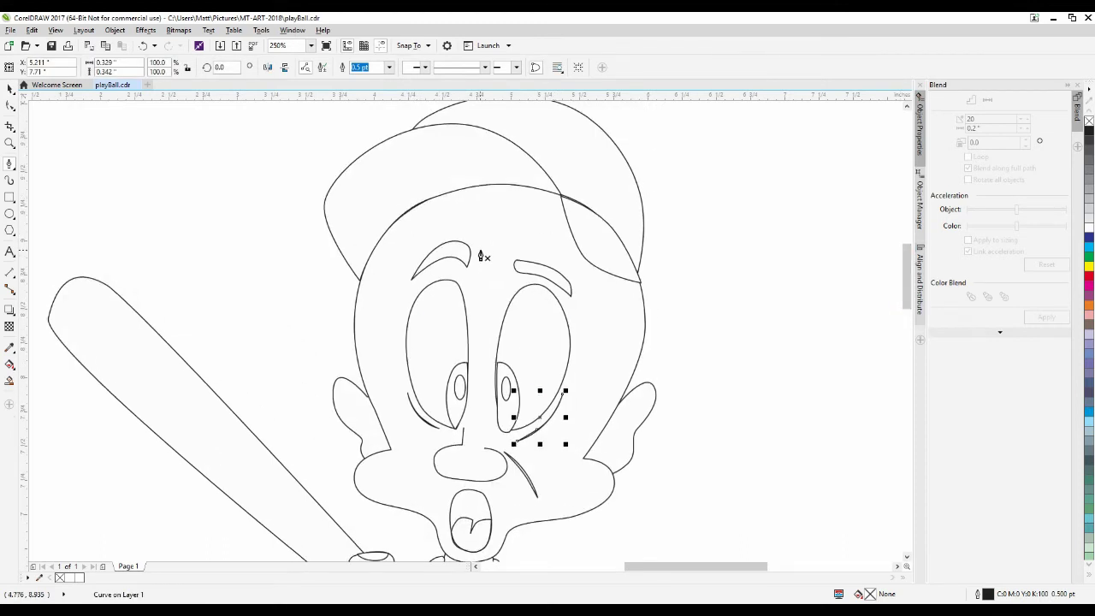
pyautogui.click(453, 232)
pyautogui.click(479, 248)
# Draw the inner detail curves in both ears, with the left one about 0.29 by 0.42 in
pyautogui.click(336, 383)
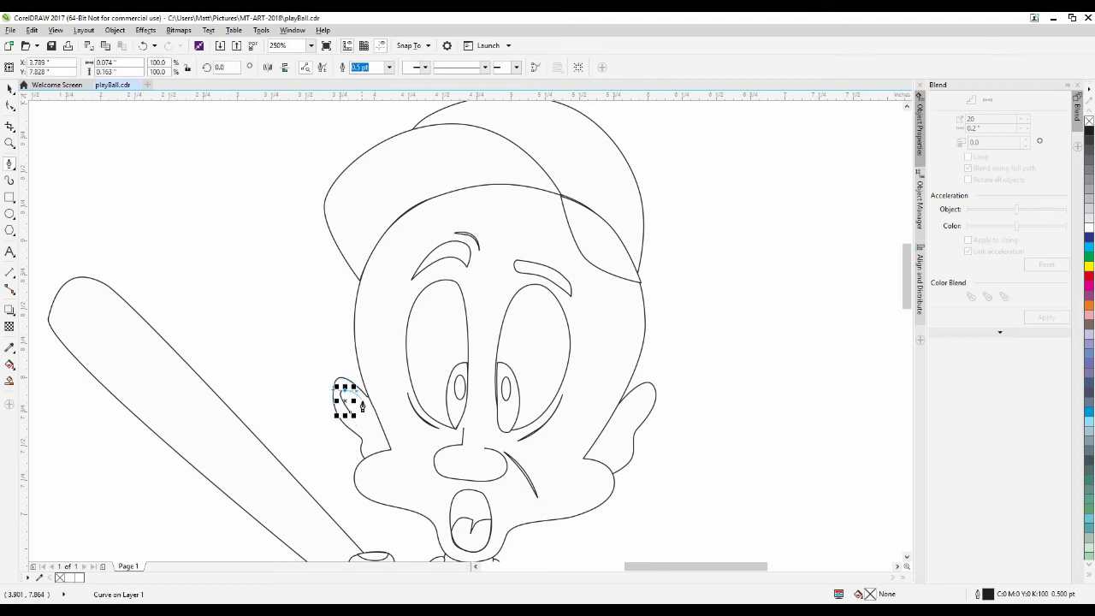
pyautogui.moveTo(376, 446); pyautogui.dragTo(393, 443)
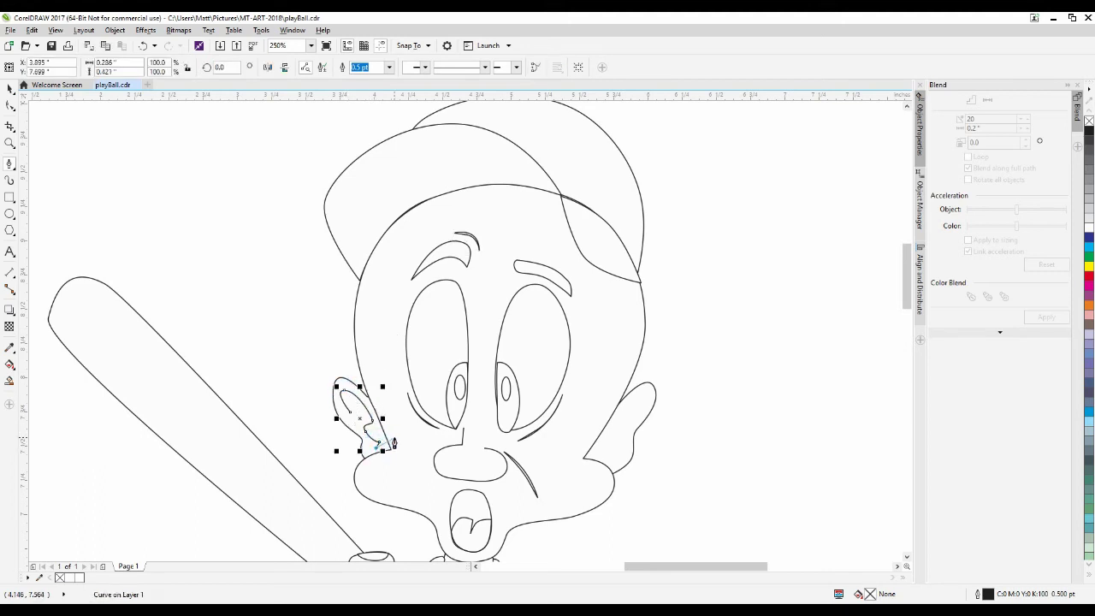
pyautogui.press('Escape')
pyautogui.click(650, 395)
pyautogui.click(636, 409)
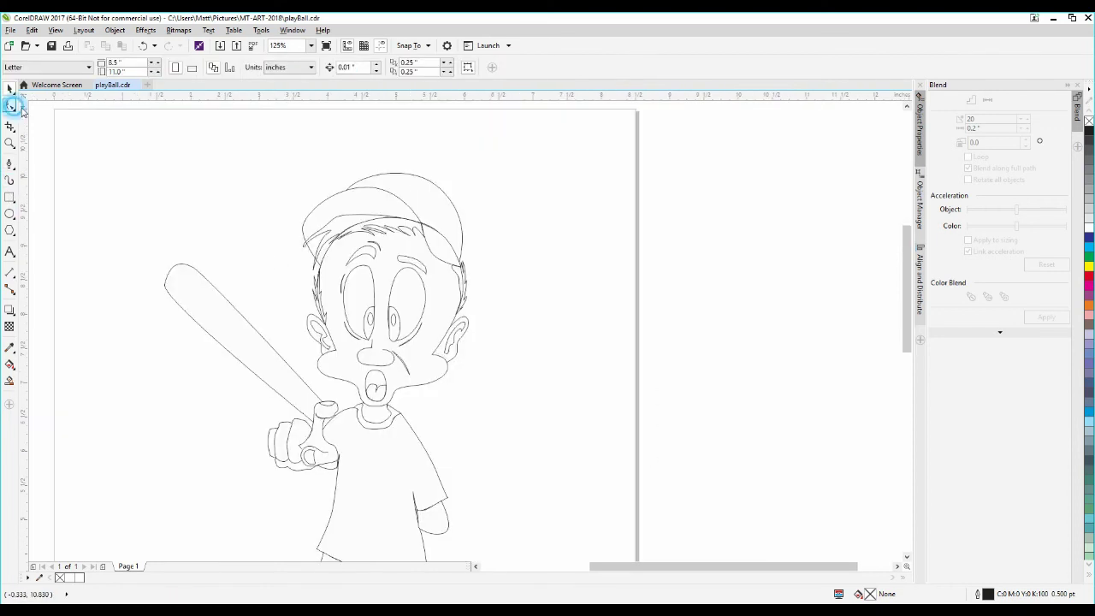
pyautogui.click(11, 105)
pyautogui.click(317, 231)
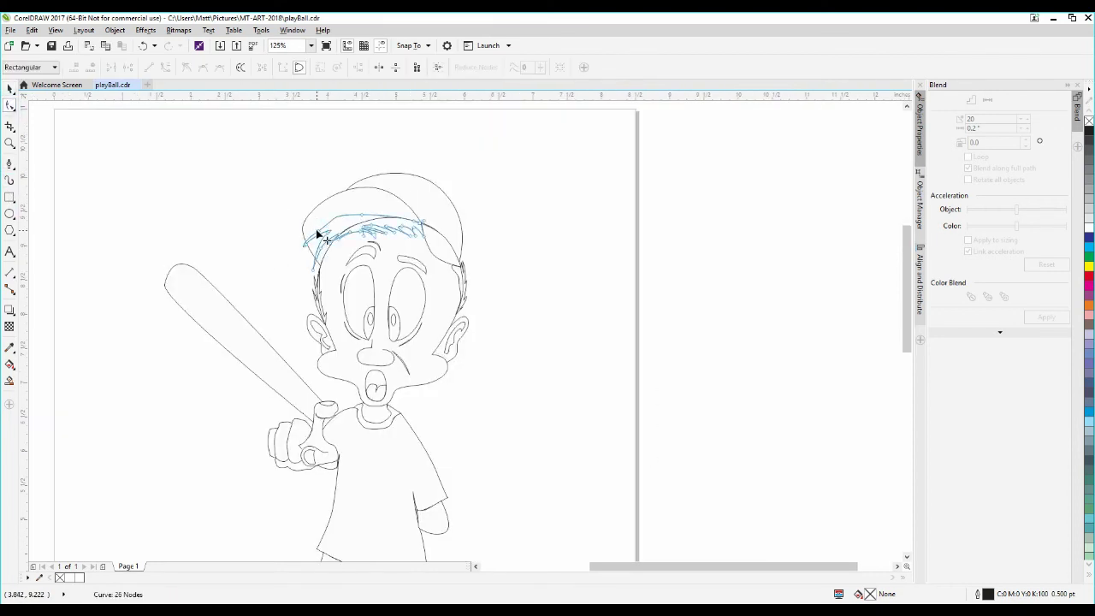
# Draw sleeve and side fold lines on the shirt, plus a crease and a curved pocket about 0.3 by 0.62 in on the shorts
pyautogui.moveTo(908, 289); pyautogui.dragTo(908, 346)
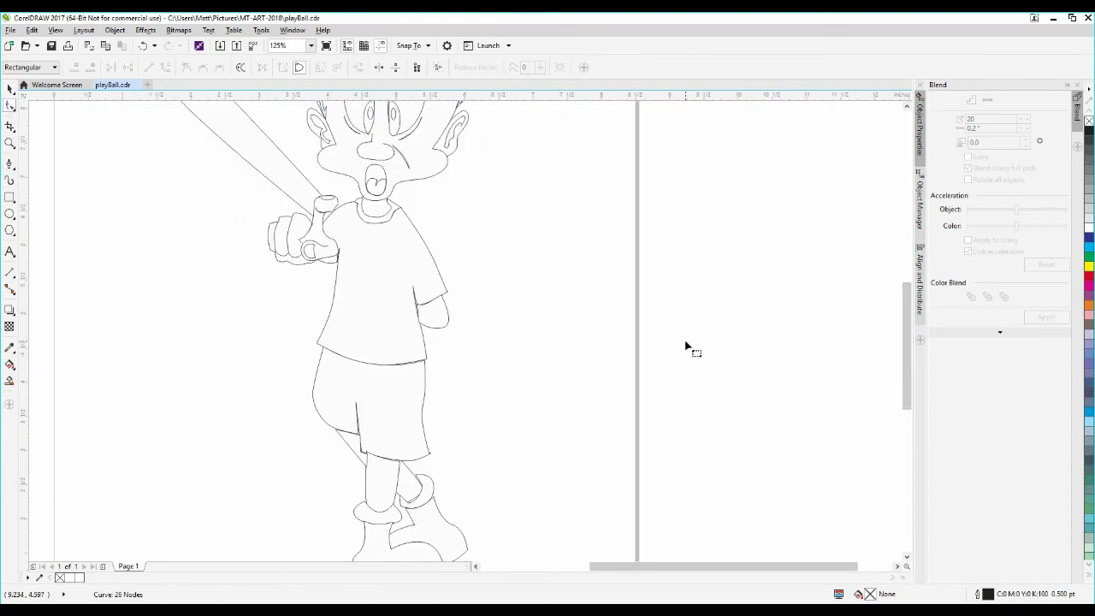
pyautogui.press('F5')
pyautogui.moveTo(396, 210)
pyautogui.mouseDown()
pyautogui.moveTo(402, 280)
pyautogui.moveTo(334, 335)
pyautogui.mouseUp()
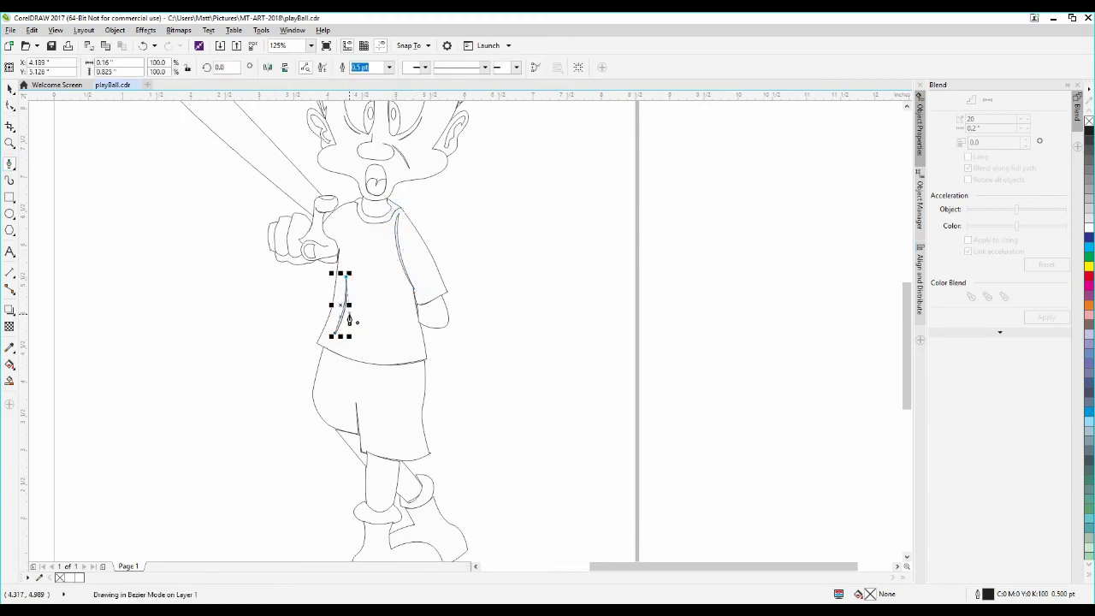
pyautogui.moveTo(344, 385); pyautogui.dragTo(343, 411)
pyautogui.moveTo(425, 372); pyautogui.dragTo(421, 419)
# Draw a baseball about 1.67 by 1.7 in beside the character, with two curved seam bands across it
pyautogui.press('F7')
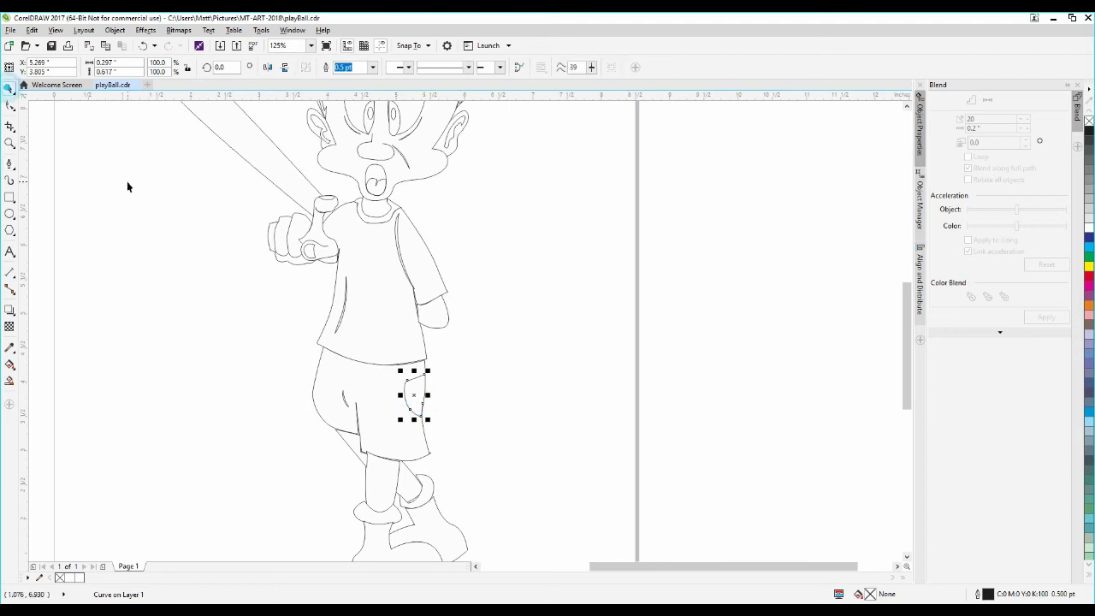
pyautogui.moveTo(428, 249); pyautogui.dragTo(307, 373)
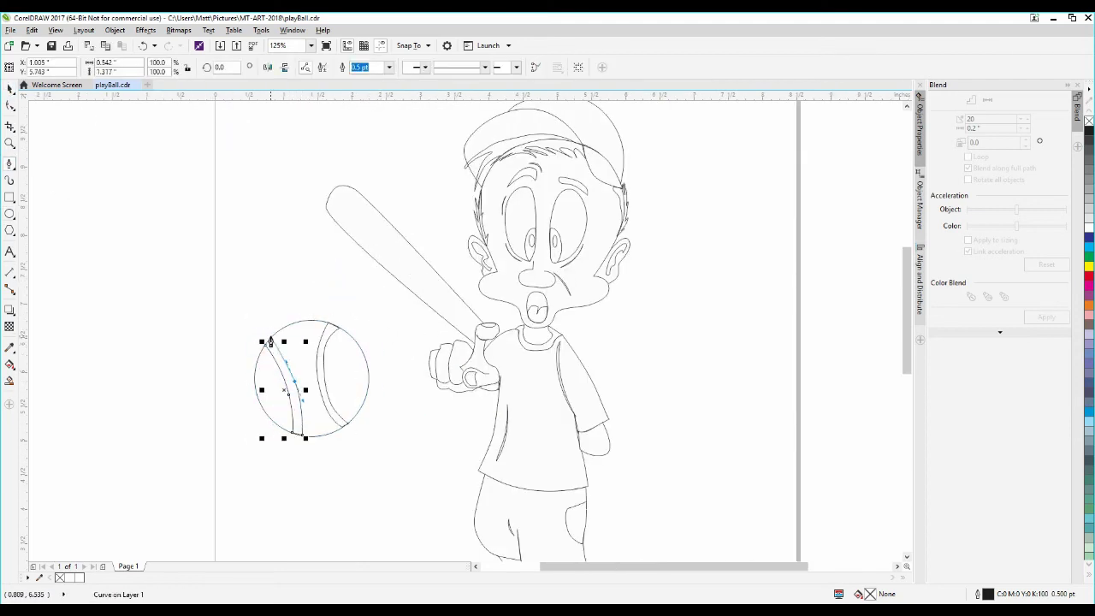
pyautogui.press('Escape')
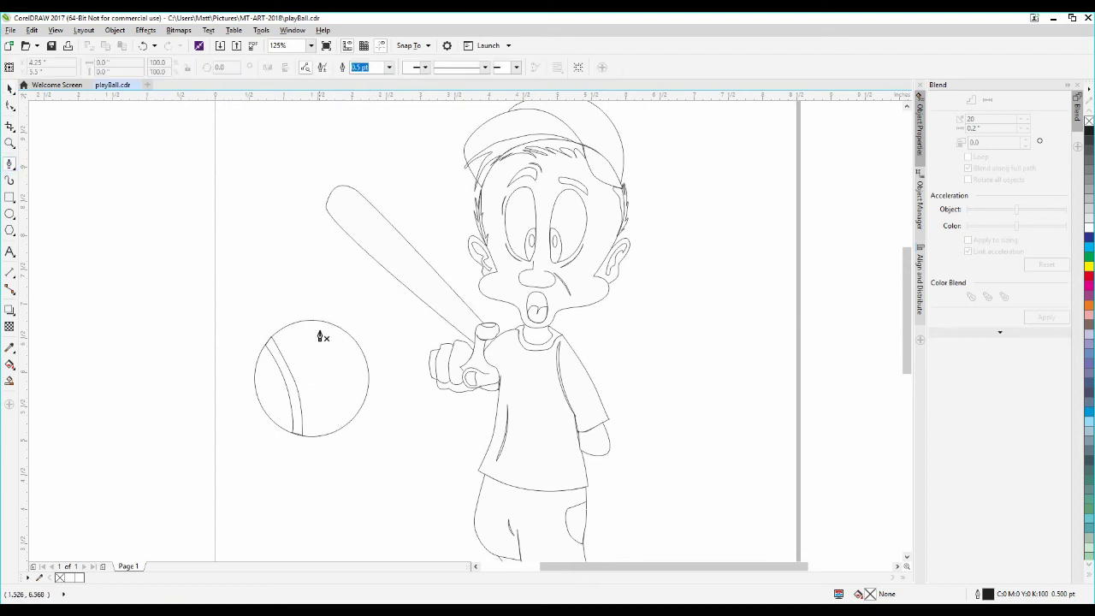
pyautogui.press('space')
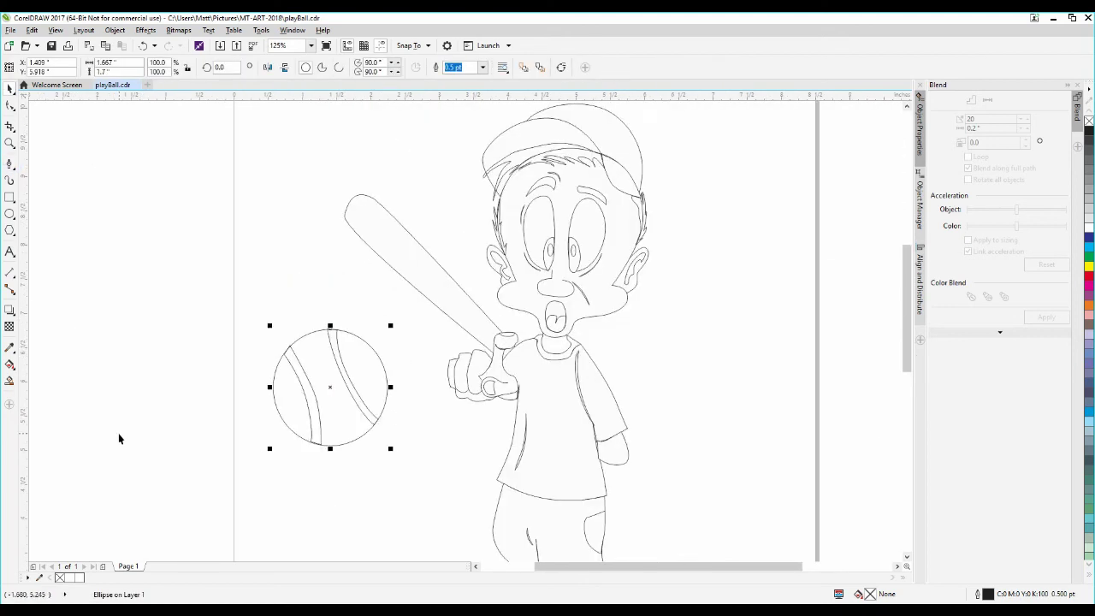
# Scale the baseball and its seams to about 0.52 by 0.53 in and place it tilted on the shirt's chest
pyautogui.click(317, 274)
pyautogui.hotkey('ctrl', 'a')
pyautogui.moveTo(388, 320); pyautogui.dragTo(350, 365)
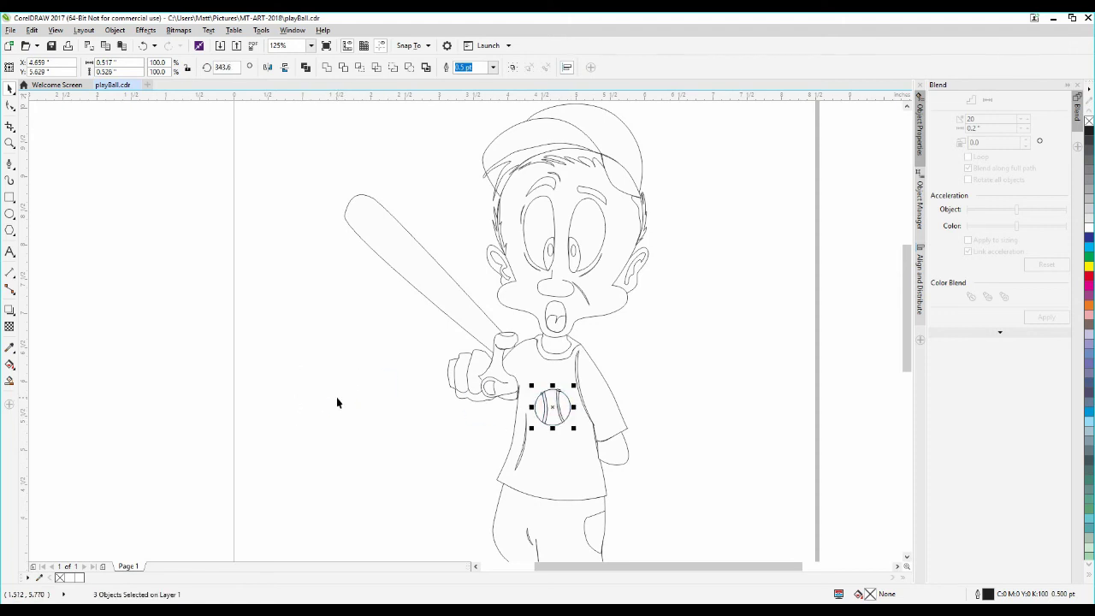
# Place a smaller copy of the baseball, about 0.32 by 0.33 in, on the front of the cap and deselect it
pyautogui.moveTo(586, 141); pyautogui.dragTo(587, 141)
pyautogui.press('Escape')
pyautogui.press('F3')
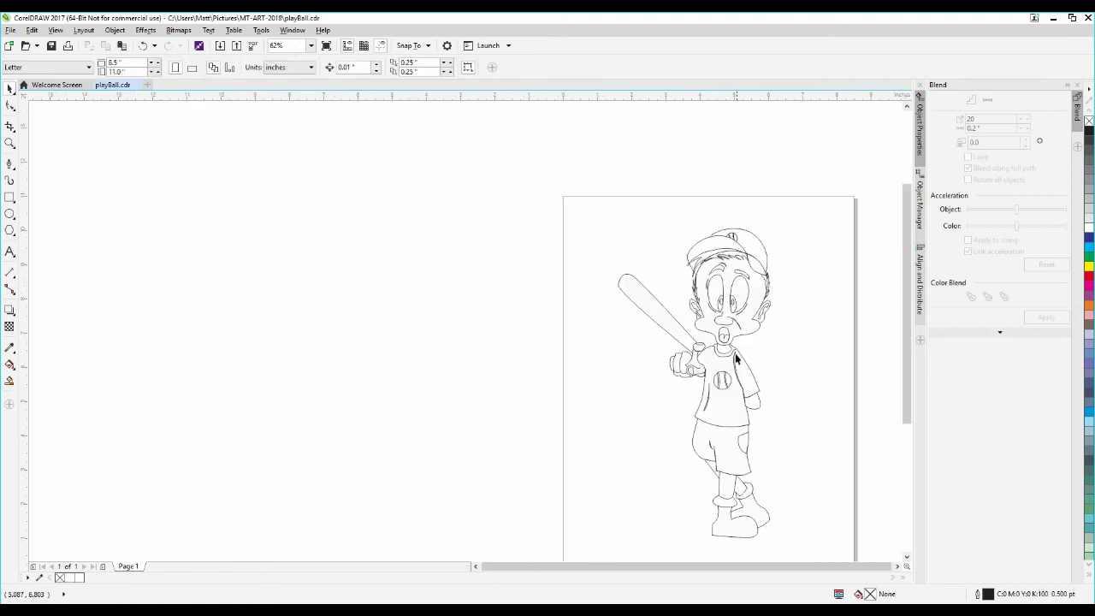
# Copy the cap's baseball to the ground beside the front shoe and enlarge it to about 0.57 by 0.58 in
pyautogui.moveTo(708, 229); pyautogui.dragTo(749, 253)
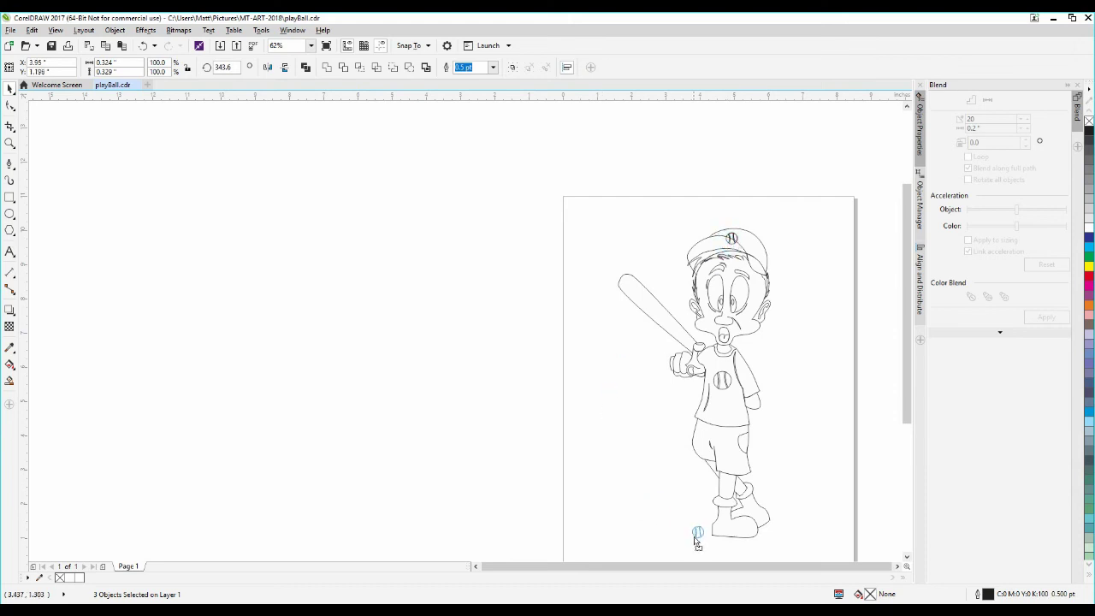
pyautogui.moveTo(696, 521); pyautogui.dragTo(692, 523)
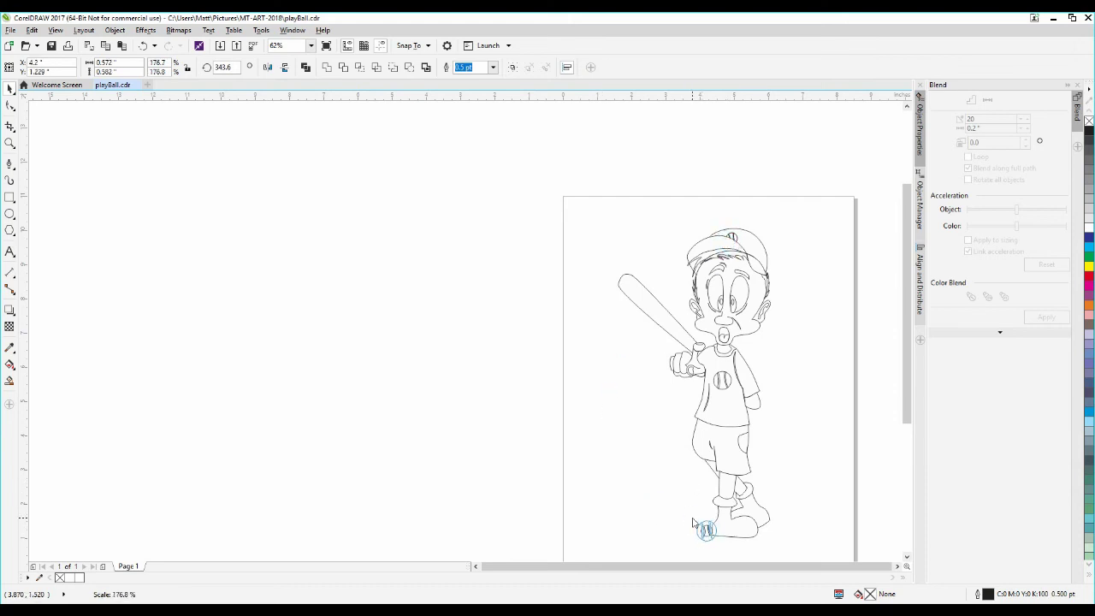
pyautogui.click(643, 503)
# Draw a large closed wavy background shape about 6.5 by 7.9 in around the character
pyautogui.scroll(-1, 758, 501)
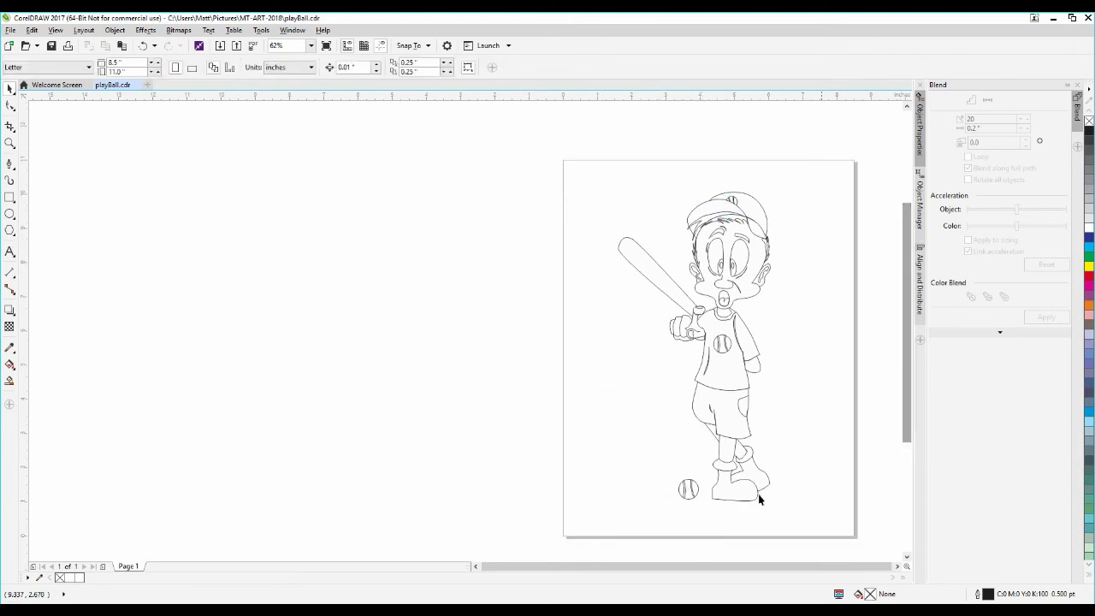
pyautogui.click(476, 566)
pyautogui.click(896, 567)
pyautogui.click(10, 163)
pyautogui.moveTo(410, 169)
pyautogui.mouseDown()
pyautogui.moveTo(333, 235)
pyautogui.moveTo(354, 308)
pyautogui.moveTo(357, 455)
pyautogui.moveTo(490, 454)
pyautogui.moveTo(554, 395)
pyautogui.moveTo(523, 316)
pyautogui.moveTo(528, 221)
pyautogui.moveTo(407, 174)
pyautogui.mouseUp()
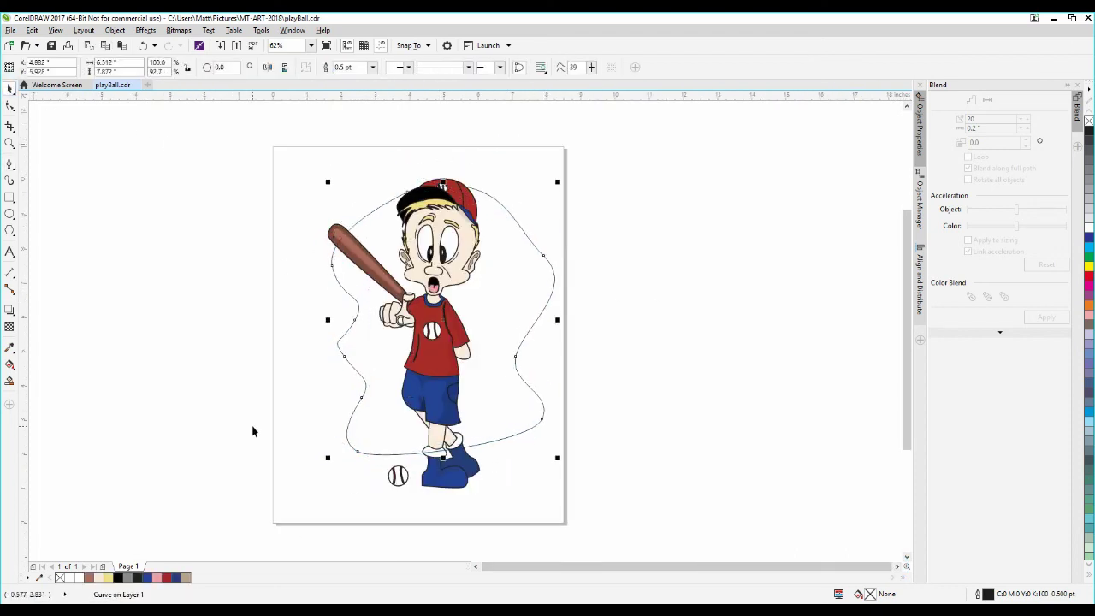
# Apply a vertical gradient to the background shape, with light blue at the lower end and white at the upper end
pyautogui.click(10, 365)
pyautogui.click(10, 365)
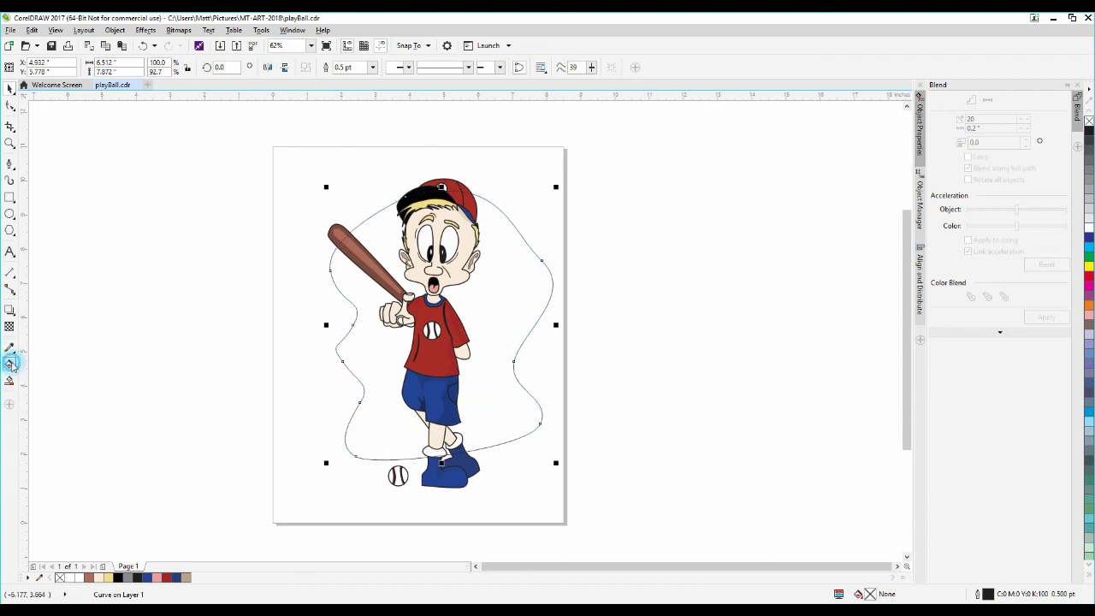
pyautogui.moveTo(486, 419); pyautogui.dragTo(482, 294)
pyautogui.click(486, 418)
pyautogui.click(572, 500)
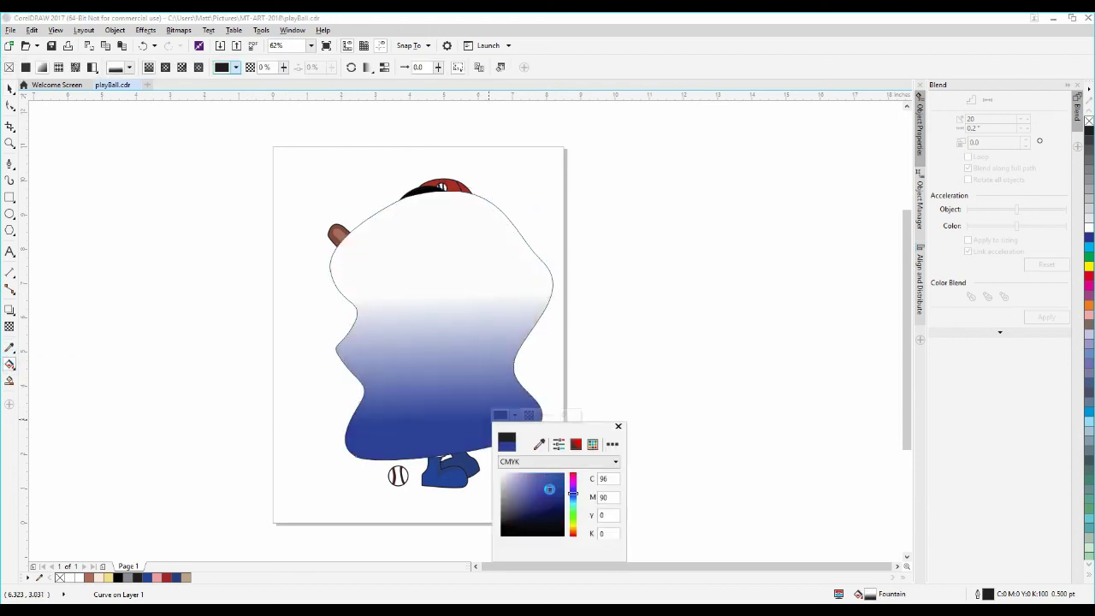
pyautogui.moveTo(519, 504); pyautogui.dragTo(539, 476)
# Extend the background gradient up towards the character's head, raise its blue end and remove the shape's outline
pyautogui.moveTo(482, 293); pyautogui.dragTo(482, 228)
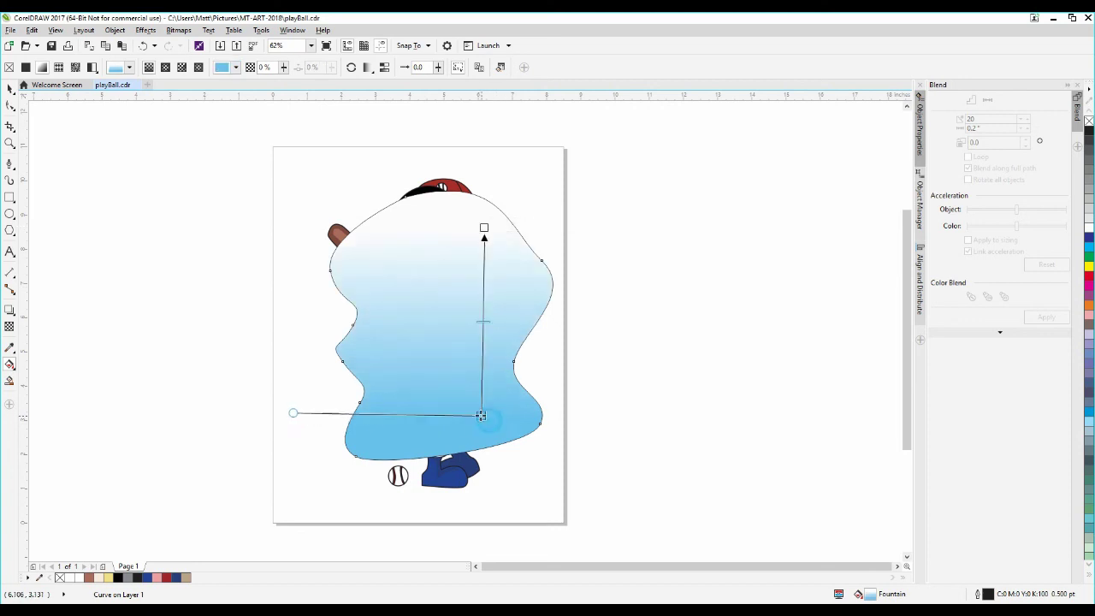
pyautogui.moveTo(487, 418); pyautogui.dragTo(485, 391)
pyautogui.press('space')
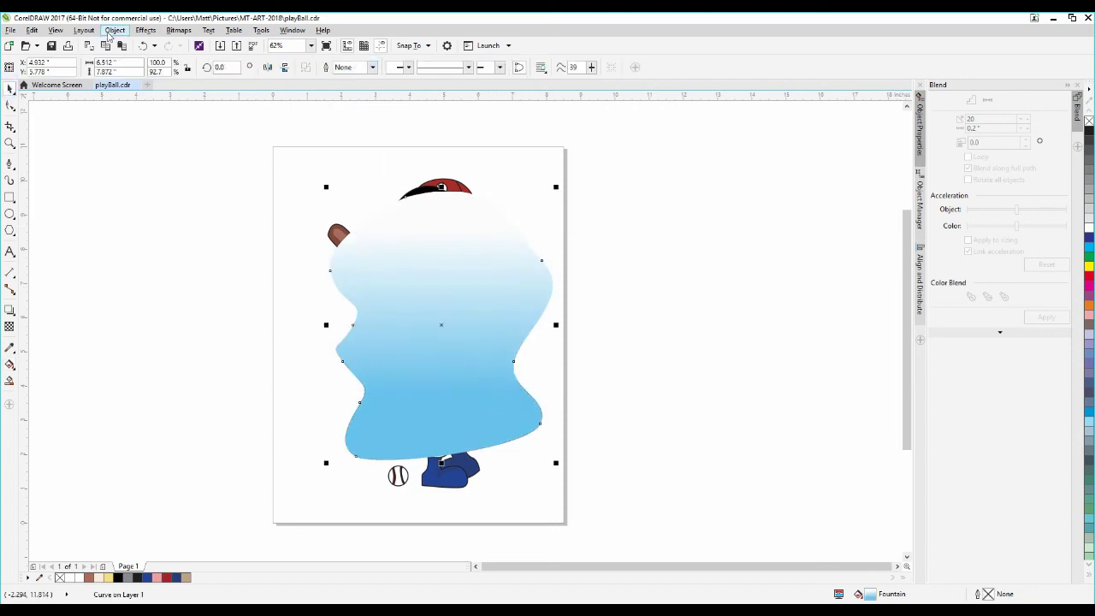
# Send the blue background shape behind the character and deselect it
pyautogui.click(114, 30)
pyautogui.moveTo(163, 171)
pyautogui.click(272, 212)
pyautogui.click(278, 213)
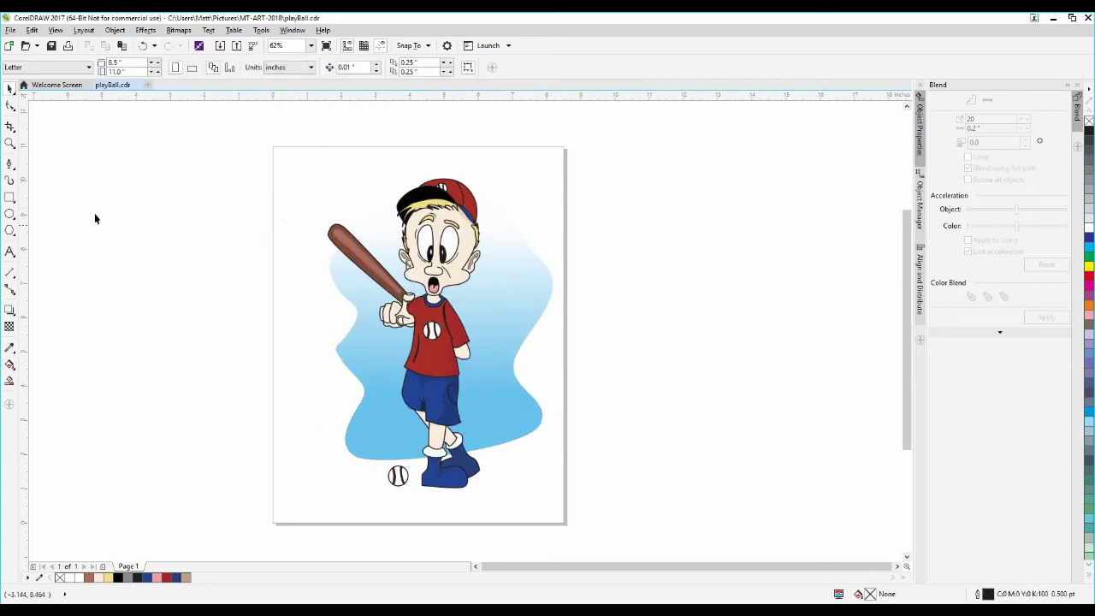
# Draw a closed wavy ground shape about 6.5 by 2.6 in around the feet and fill it with green fading to white
pyautogui.press('F5')
pyautogui.click(355, 438)
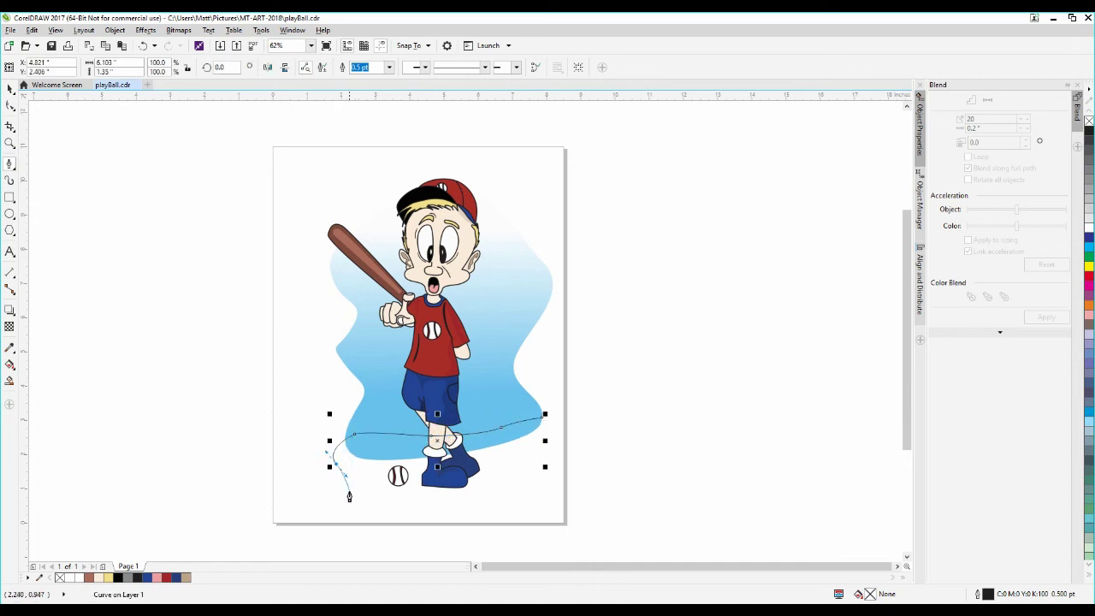
pyautogui.moveTo(349, 496)
pyautogui.mouseDown()
pyautogui.moveTo(521, 487)
pyautogui.moveTo(550, 428)
pyautogui.mouseUp()
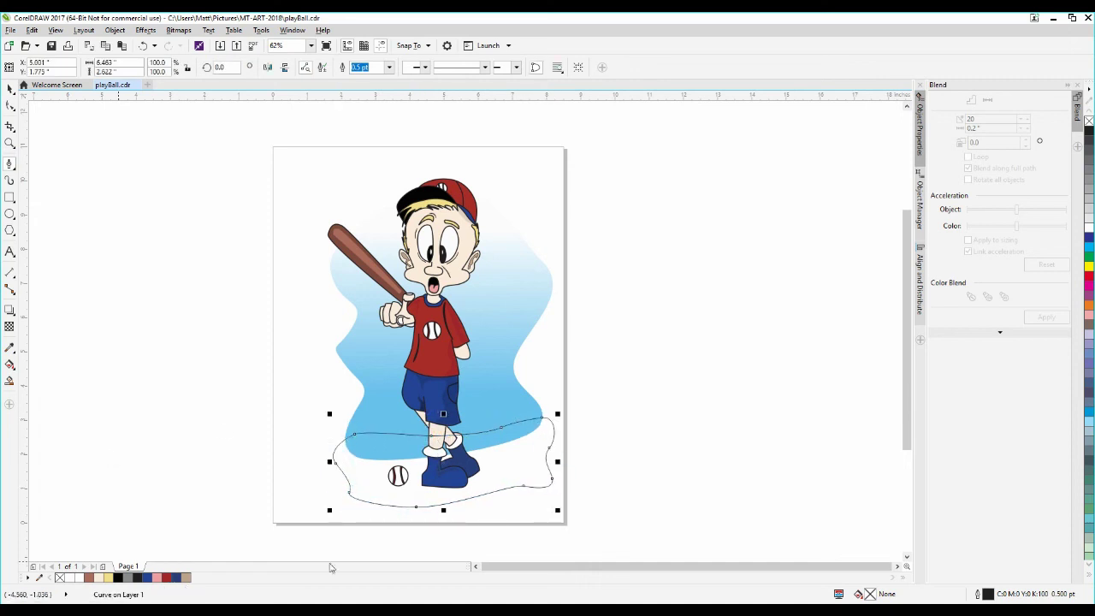
pyautogui.hotkey('shift', 'F11')
pyautogui.click(721, 247)
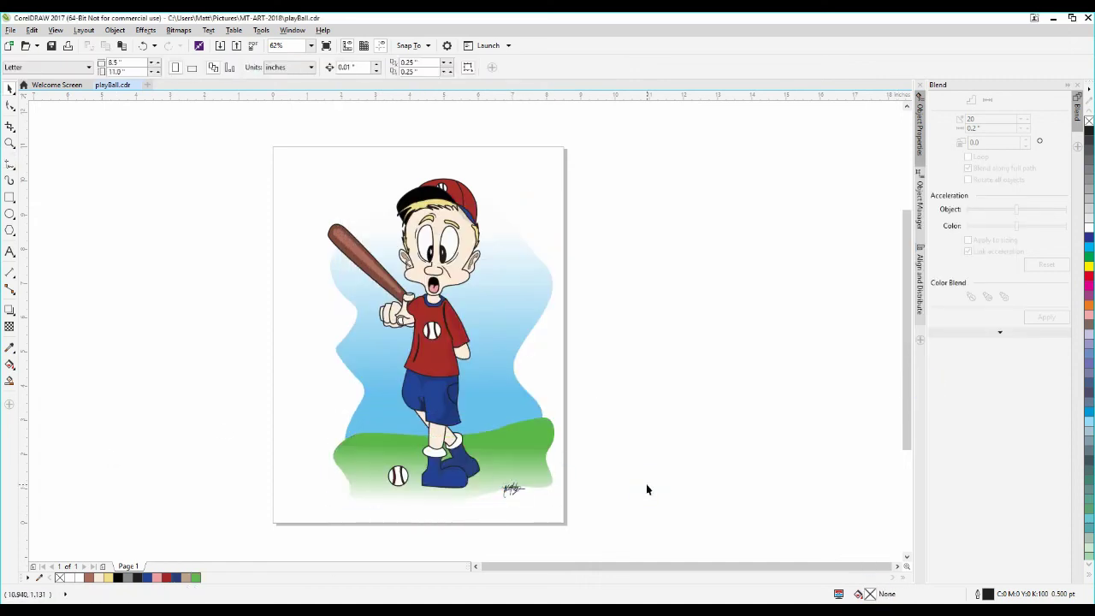